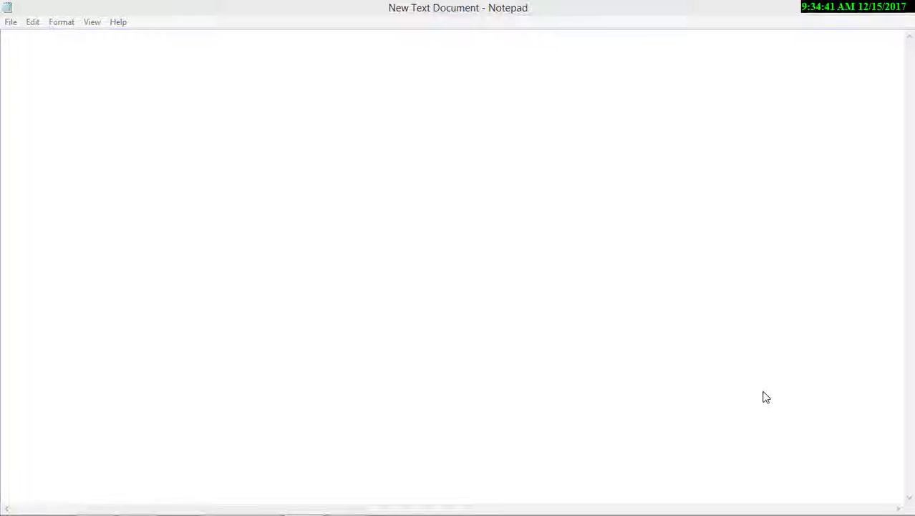
- Type the opening line 'In this video i will learn how to calculate area using autocad.' in Notepad
left_click(63, 56)
type("In tis")
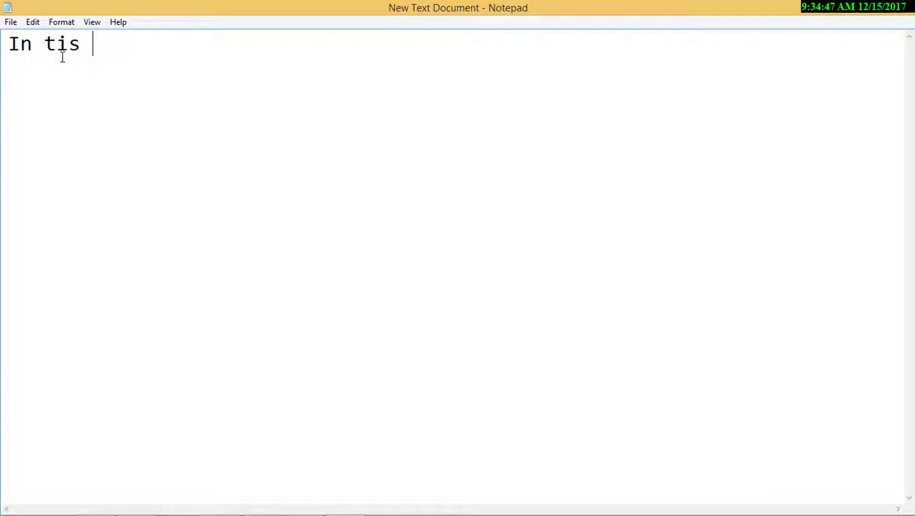
key("BackSpace")
key("BackSpace")
type("deo ")
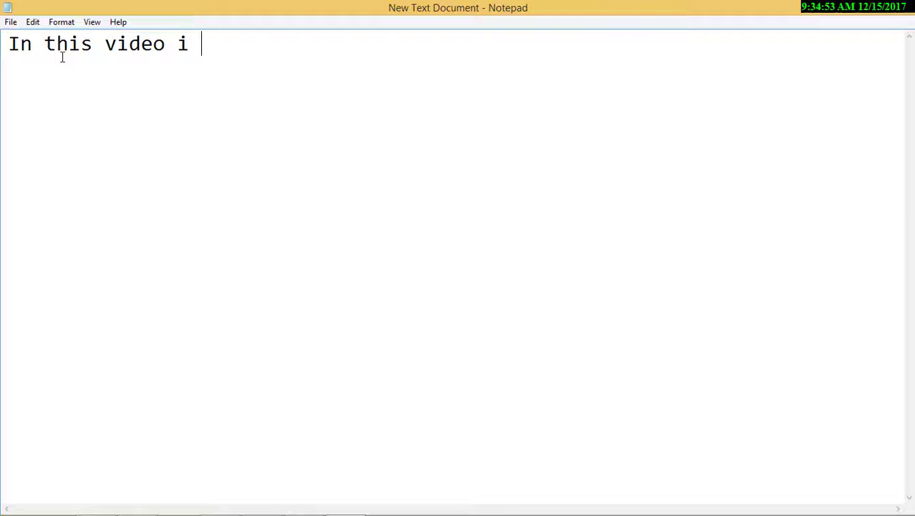
type("i will")
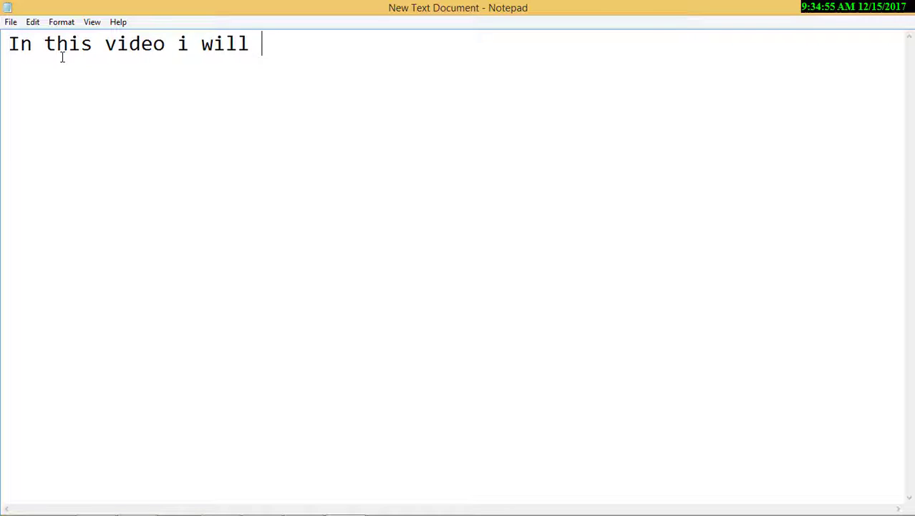
type(" learn h")
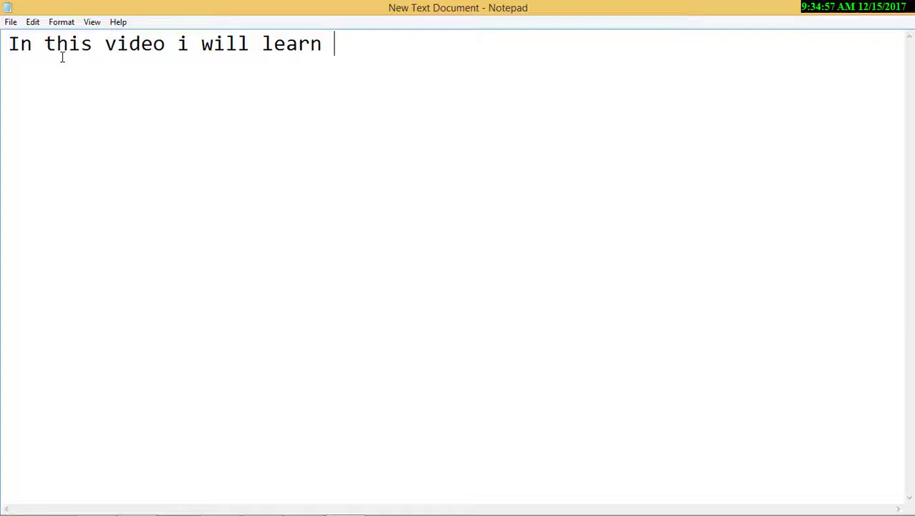
type("ow to calcult")
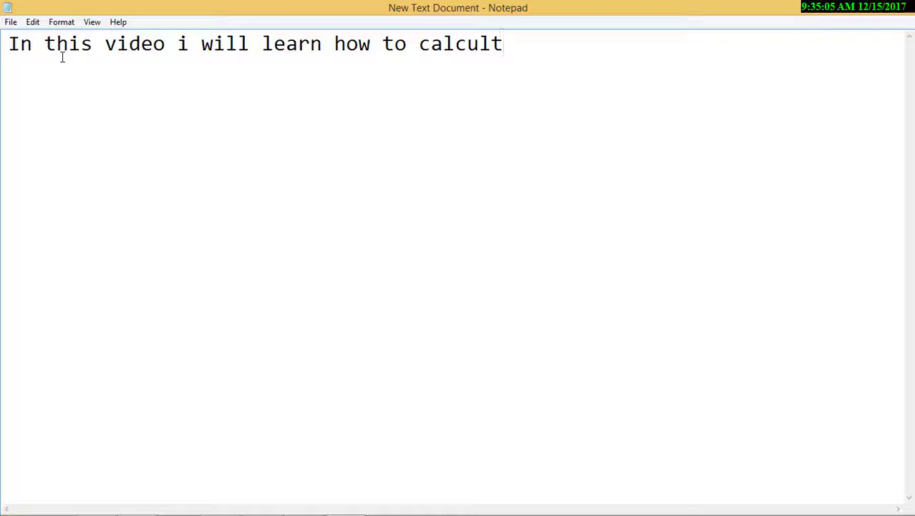
key("BackSpace")
type("ate area")
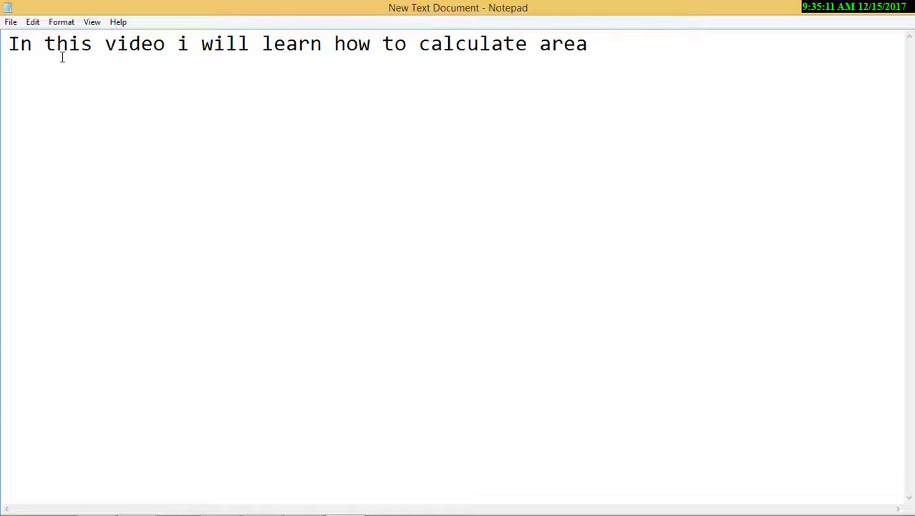
type(" using ")
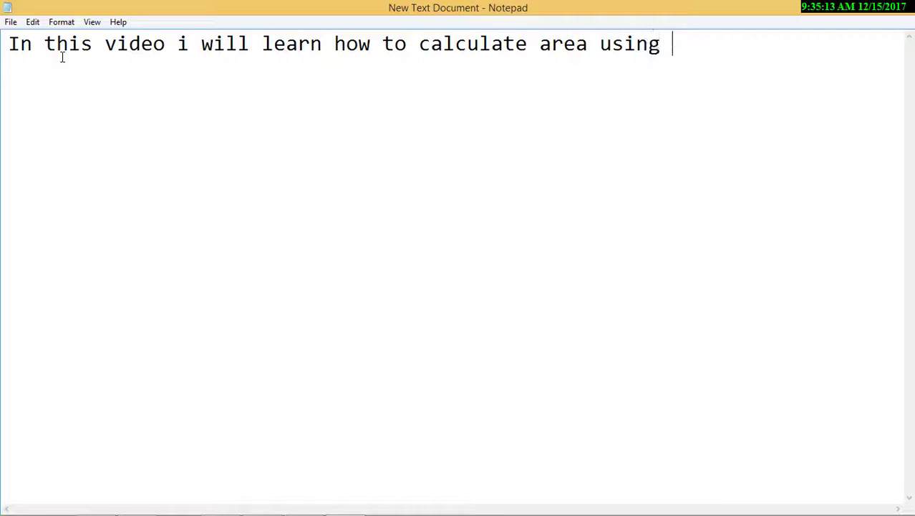
type("autoc")
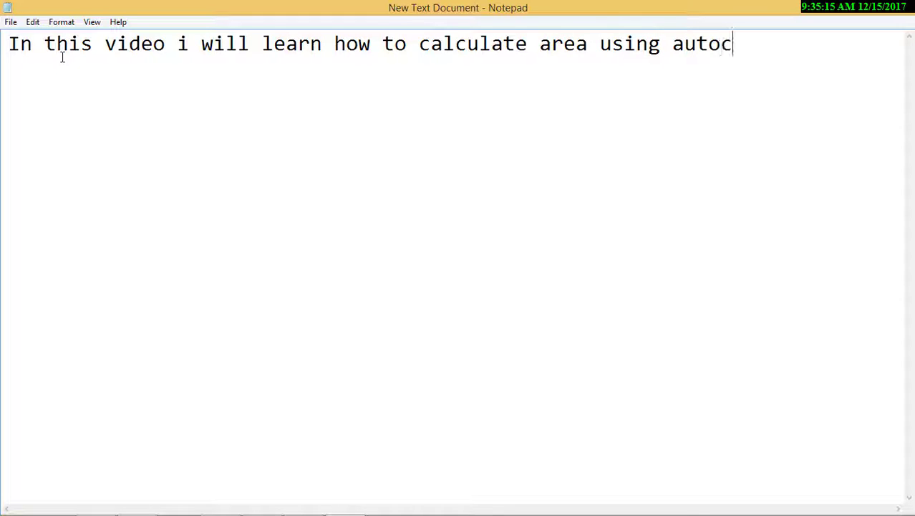
type("ad.")
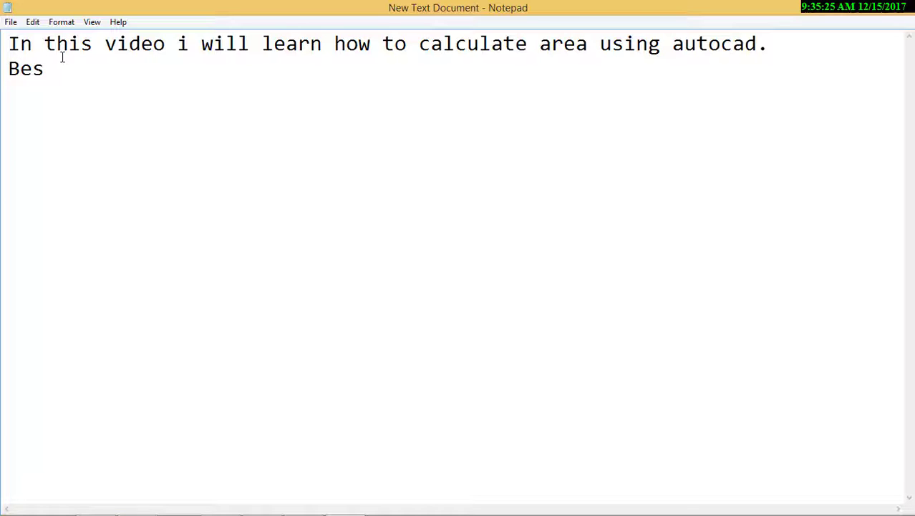
- Finish the subscribe line ending 'my channel.' and add 'Also click on Bell icon to get more update my new upload vidoes.'
type("re Wa")
type("t")
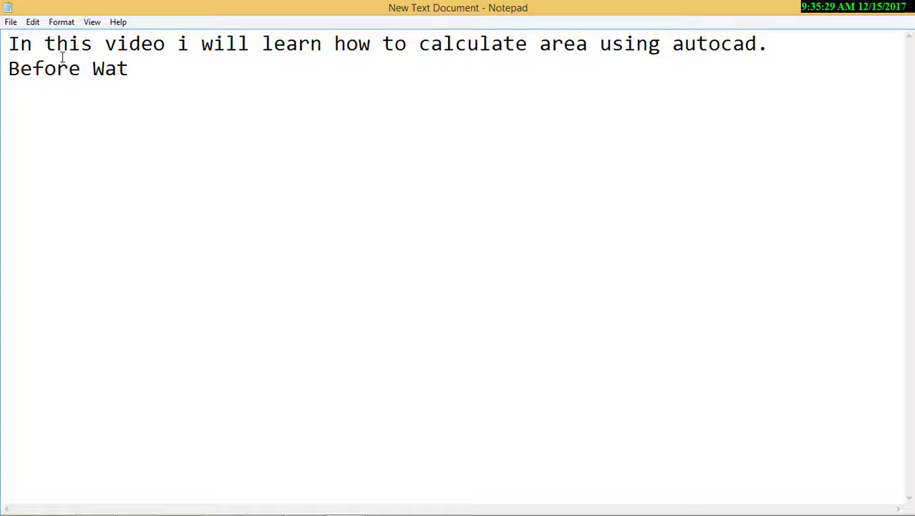
type("ching this vi")
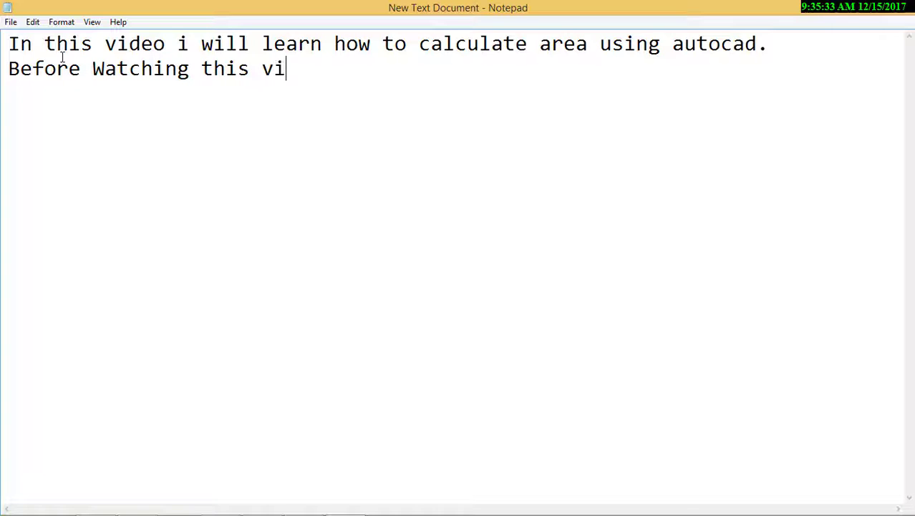
type("deo please subscribe")
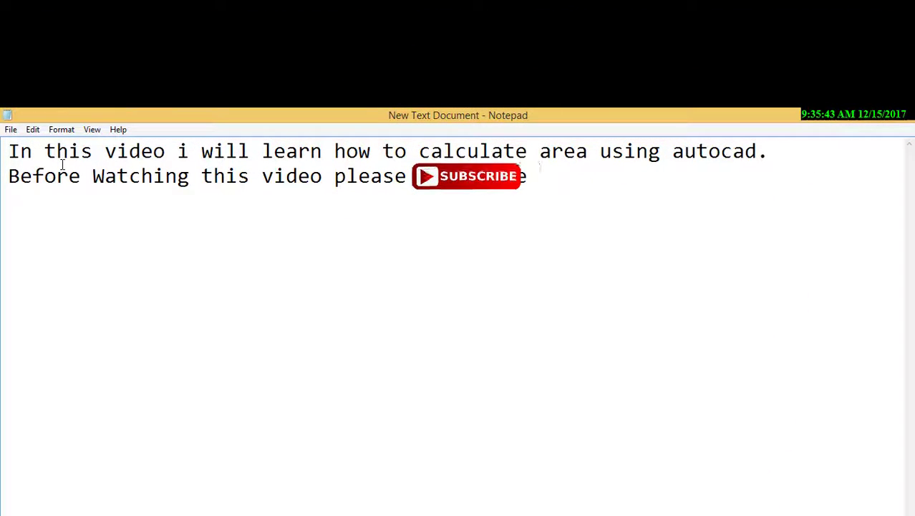
type("my c")
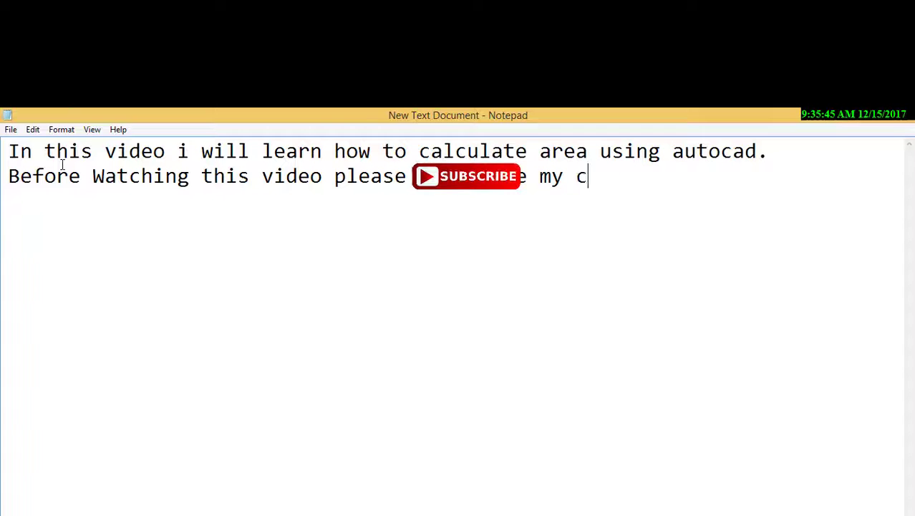
type("hanne")
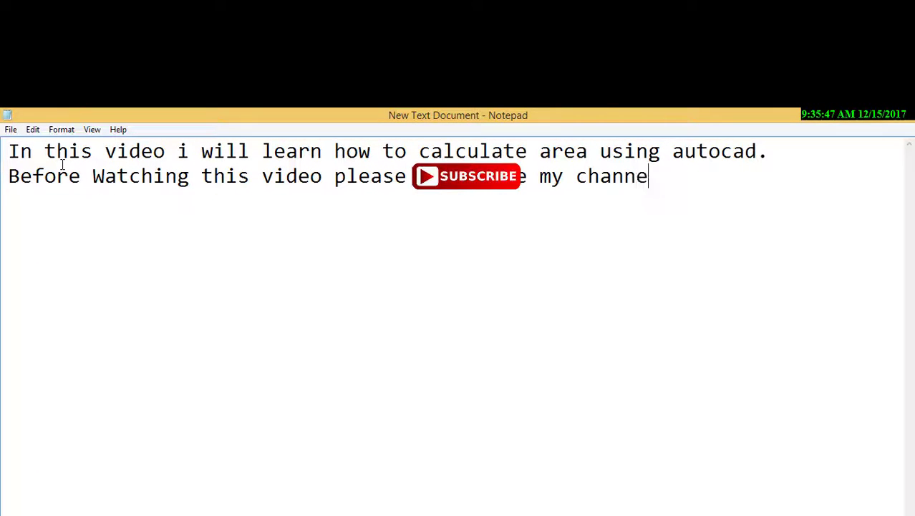
type("l")
type(".")
key("Return")
type("Also c")
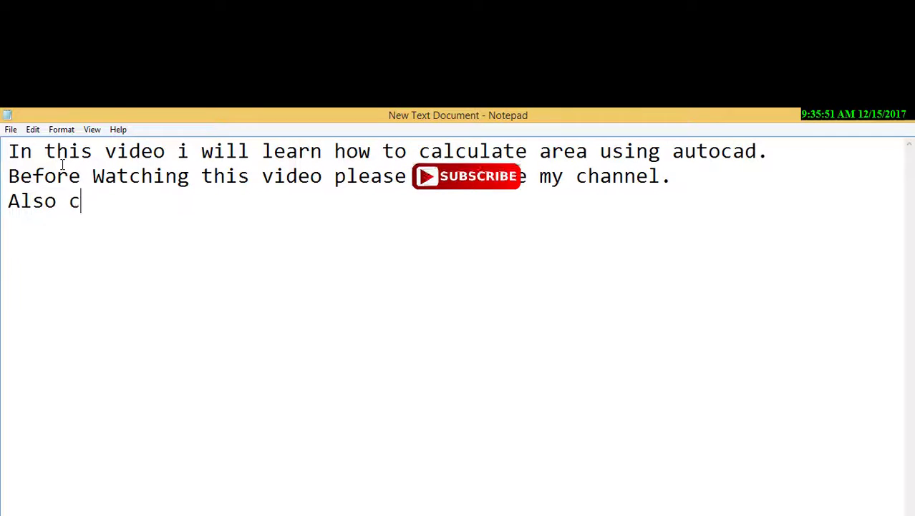
type("lick ")
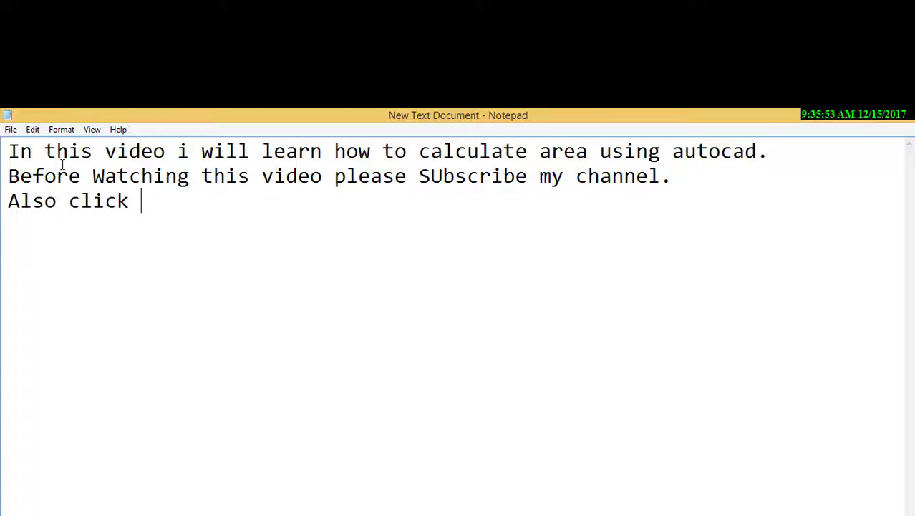
type("on")
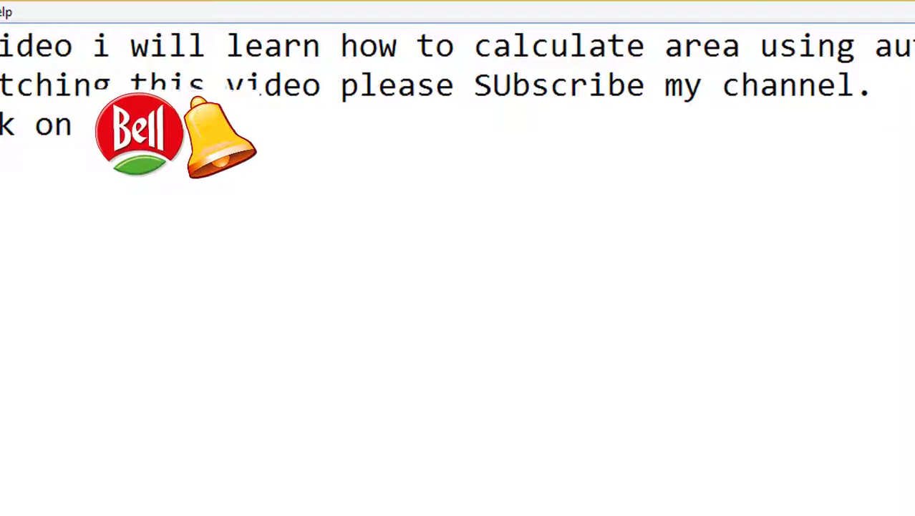
type(" Bell icon t")
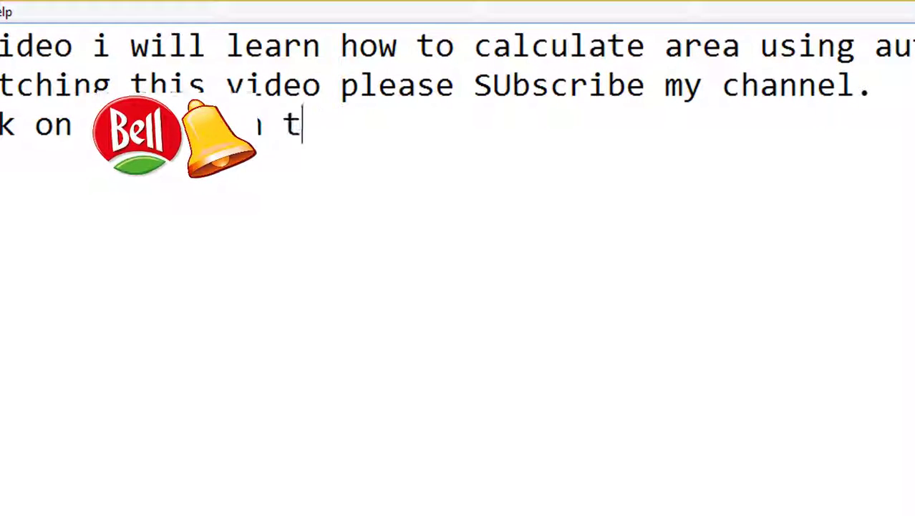
type("o get ")
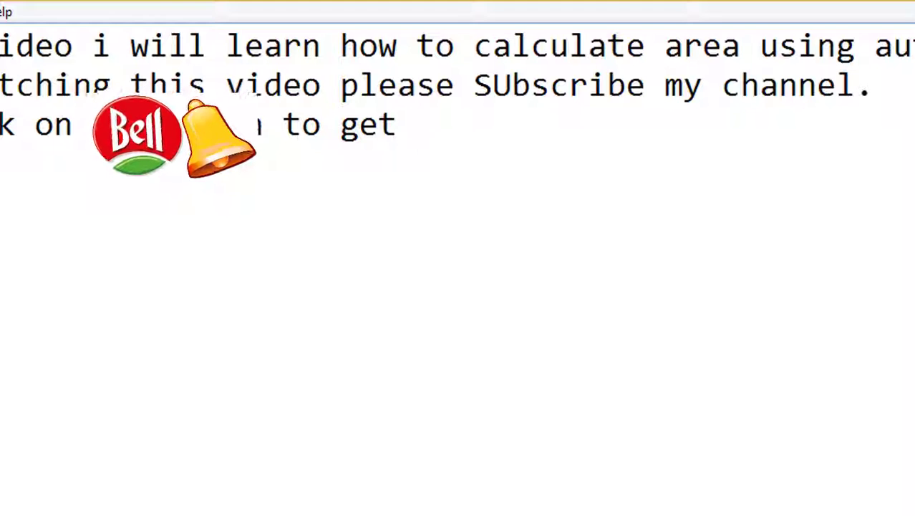
type("more ")
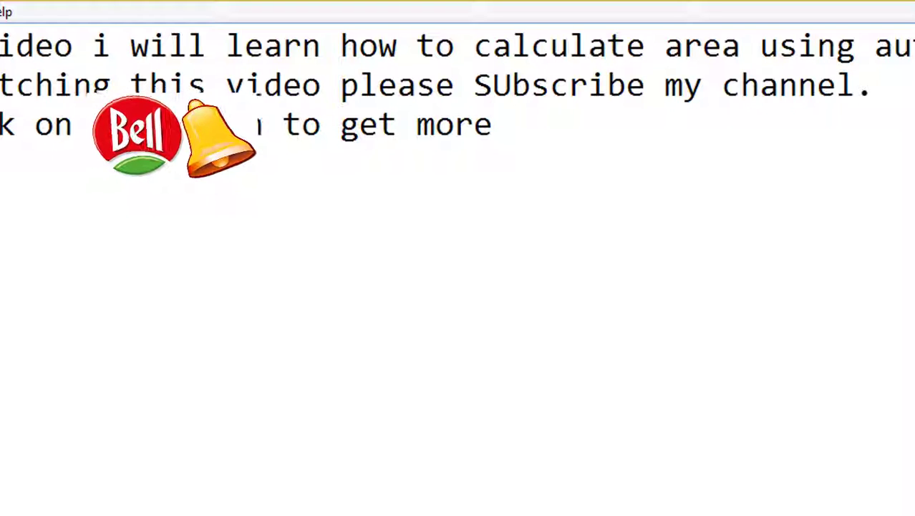
type("update ")
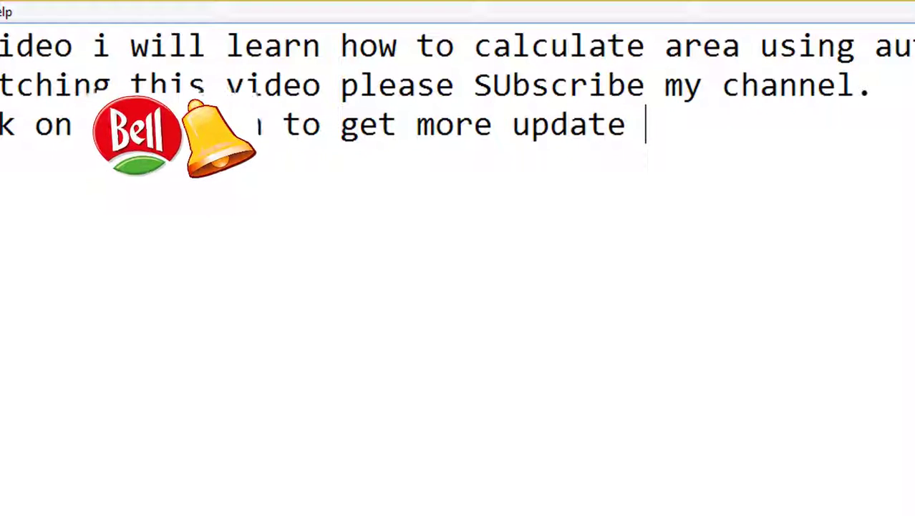
type("my n")
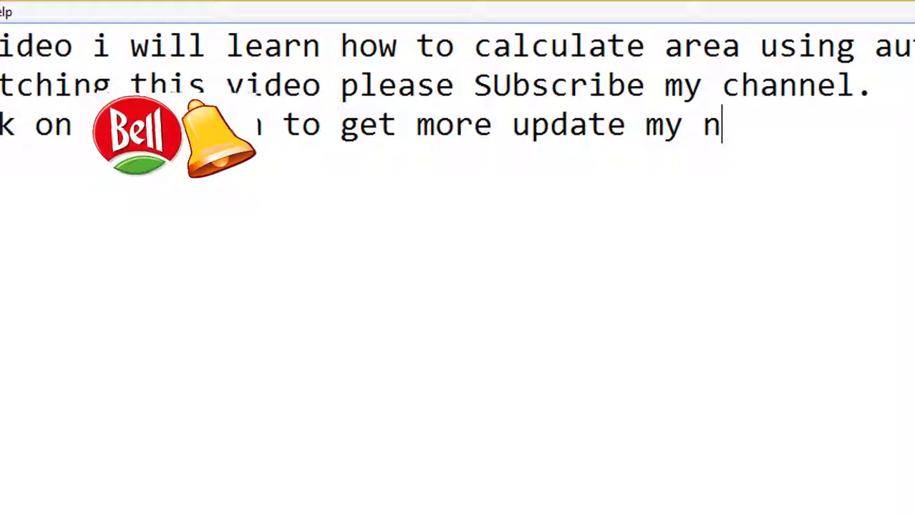
type("ew ")
type("up")
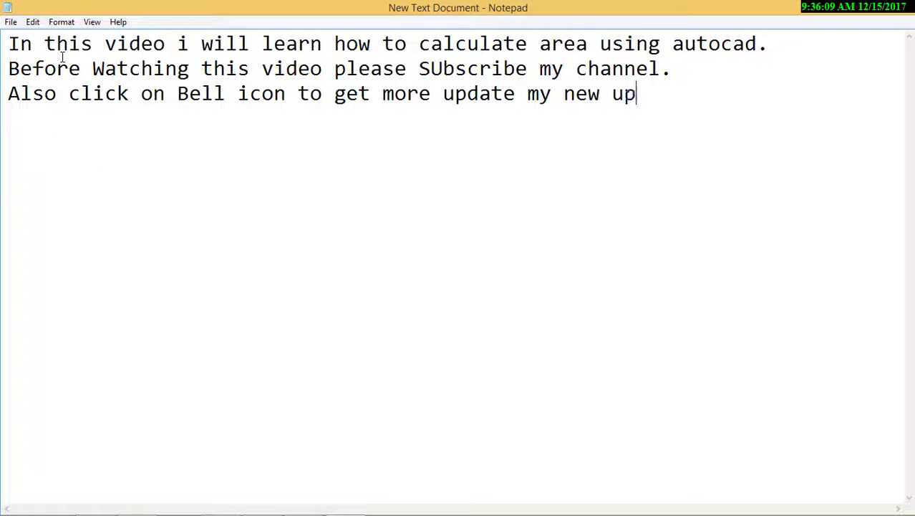
type("load")
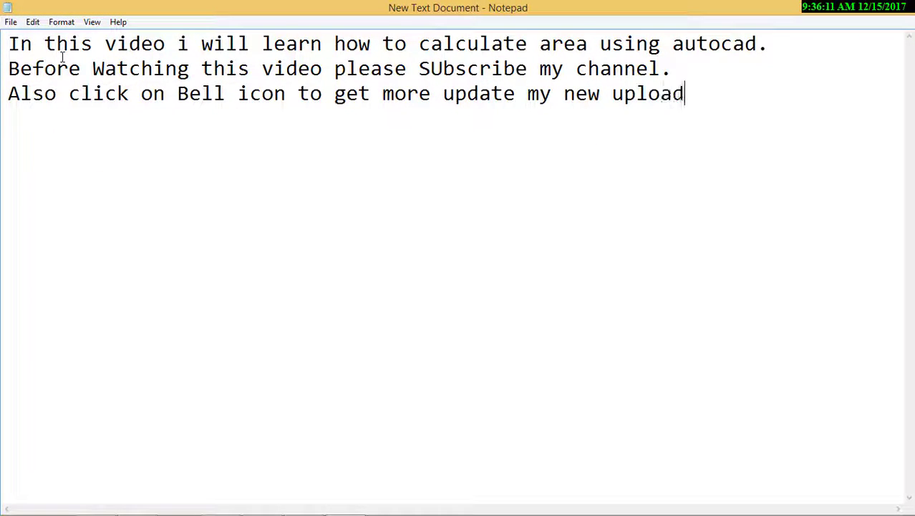
type(" v")
type("i")
type("doe")
type("s")
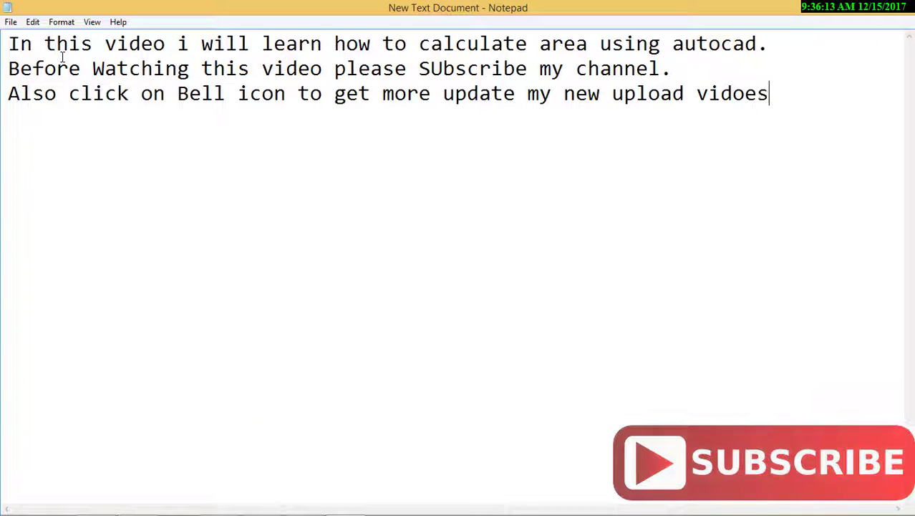
type(".")
- Add the closing lines 'Also dont forget to give like,comment & Share.' and 'ok lets Starts.......', then bring AutoCAD forward
key("Return")
key("Return")
type("Also ")
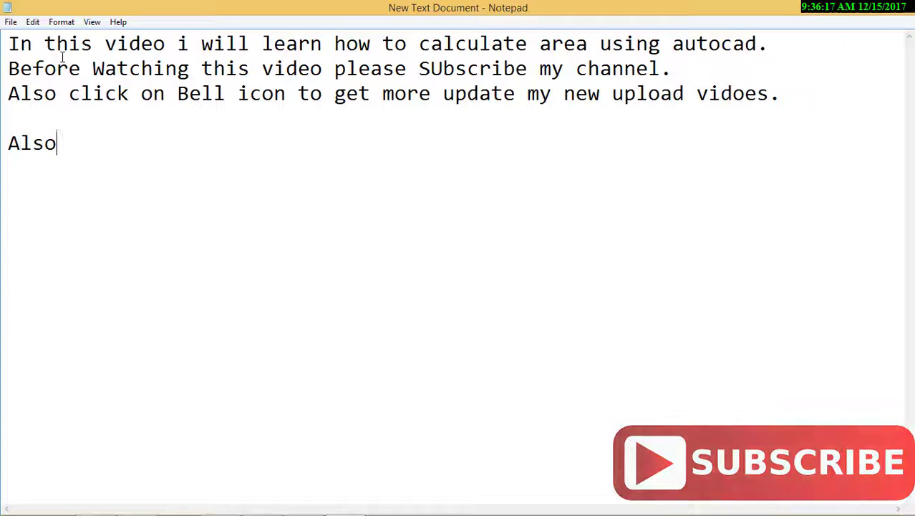
type("do")
type("nt ")
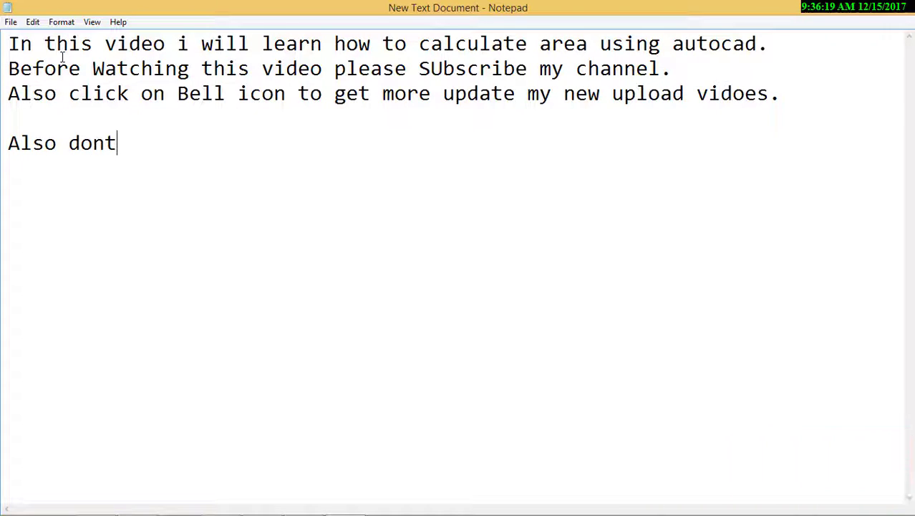
type("forget ")
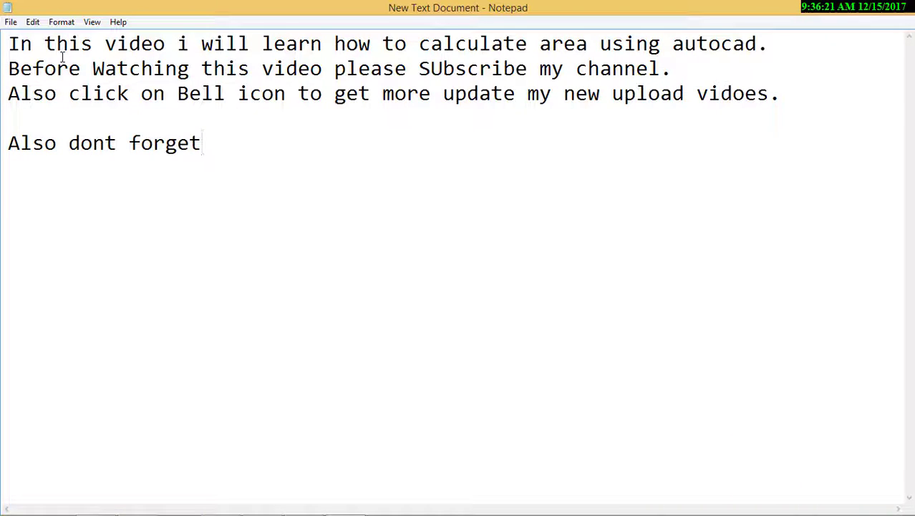
type("to ")
type("gi")
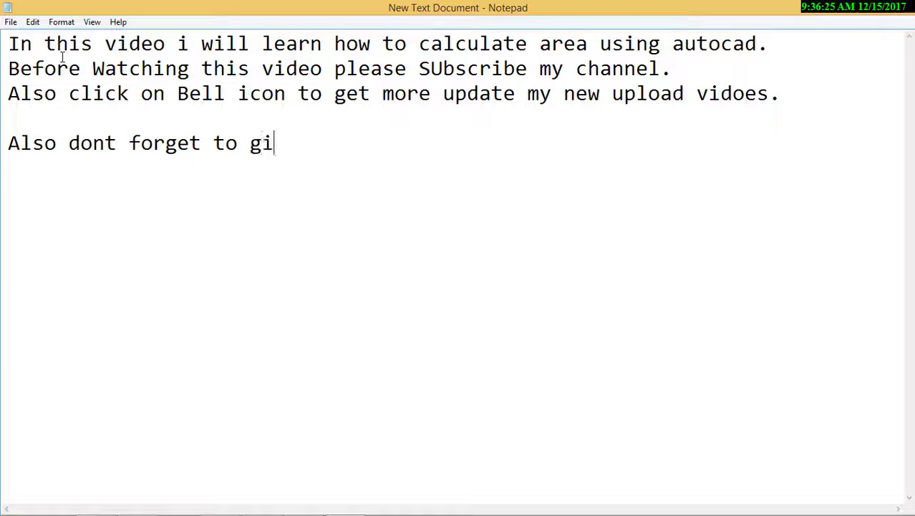
type("ve like,c")
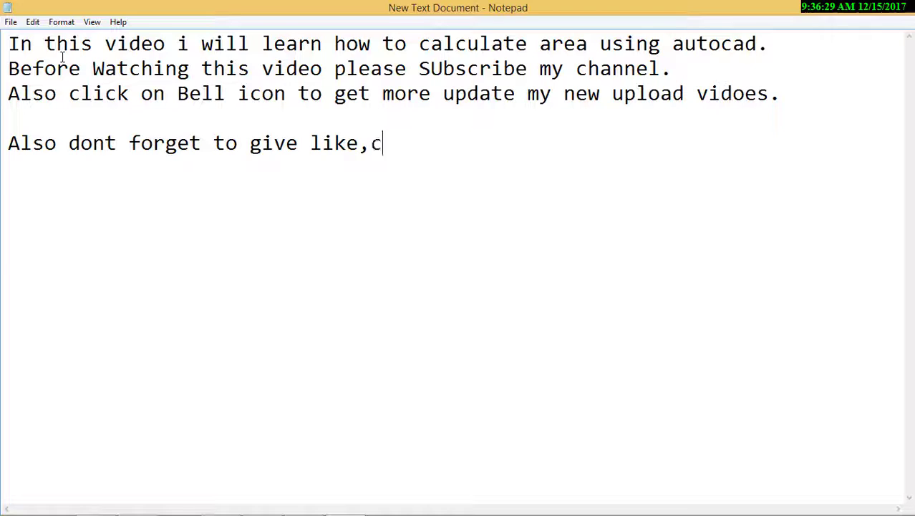
type("omment & ")
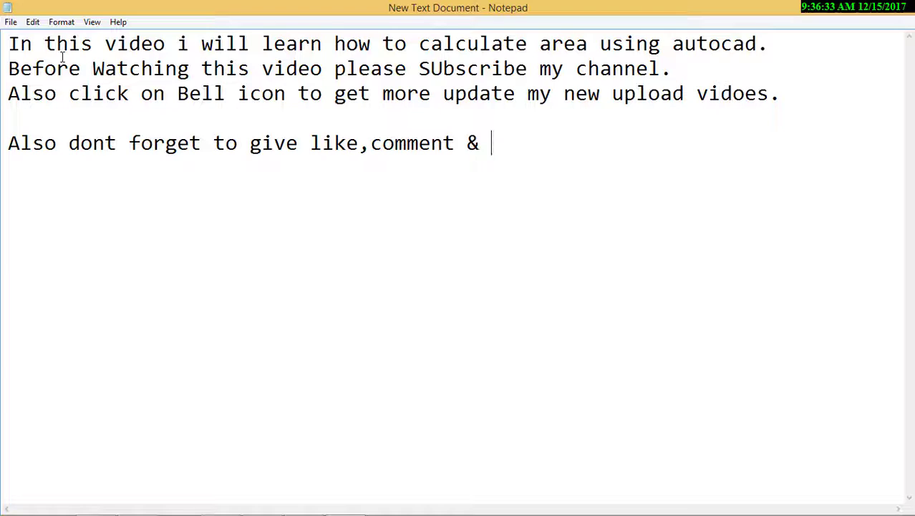
type("Shat")
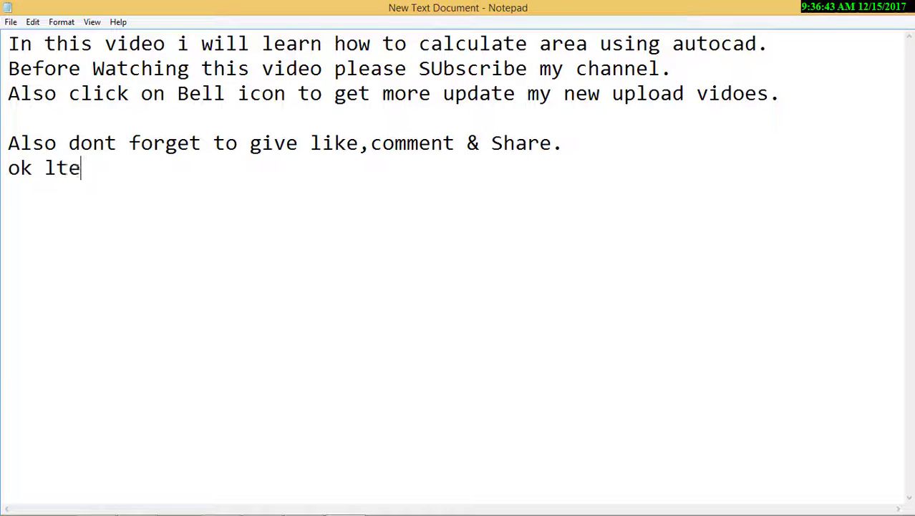
key("BackSpace")
key("BackSpace")
type("ets St")
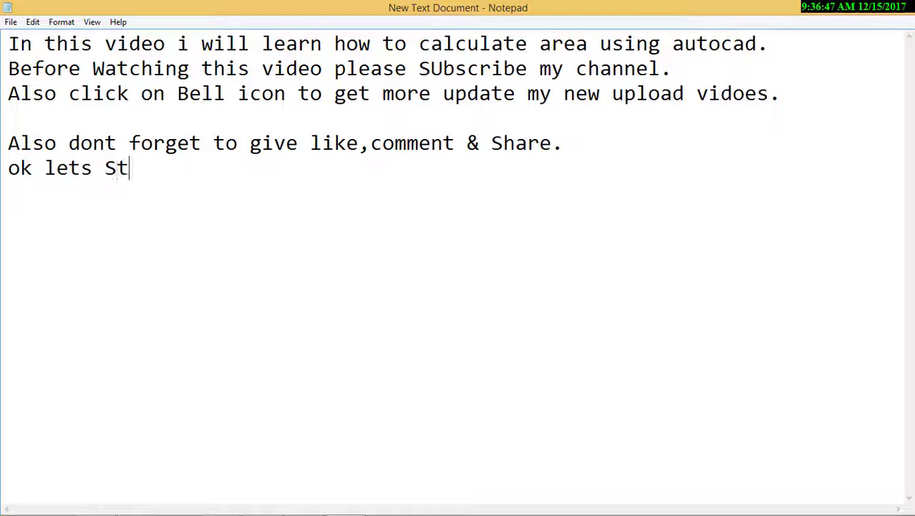
type("arts.......")
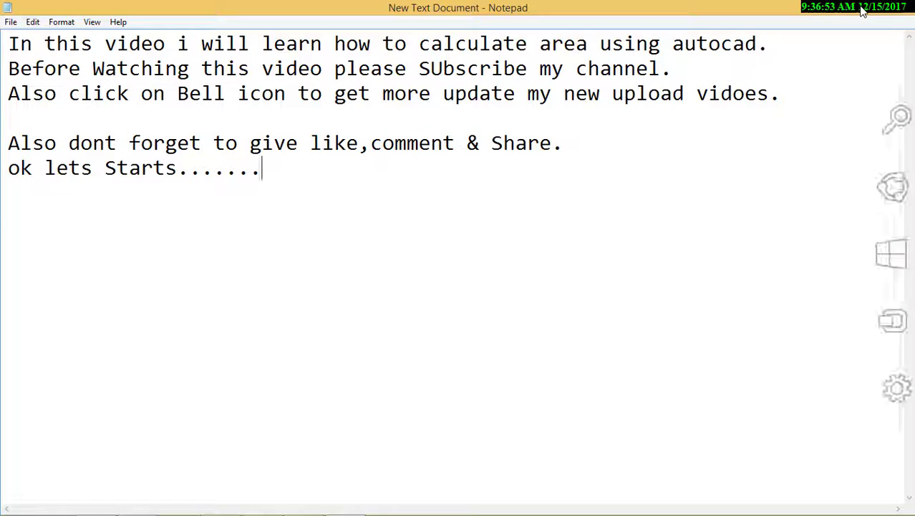
mouse_move(262, 504)
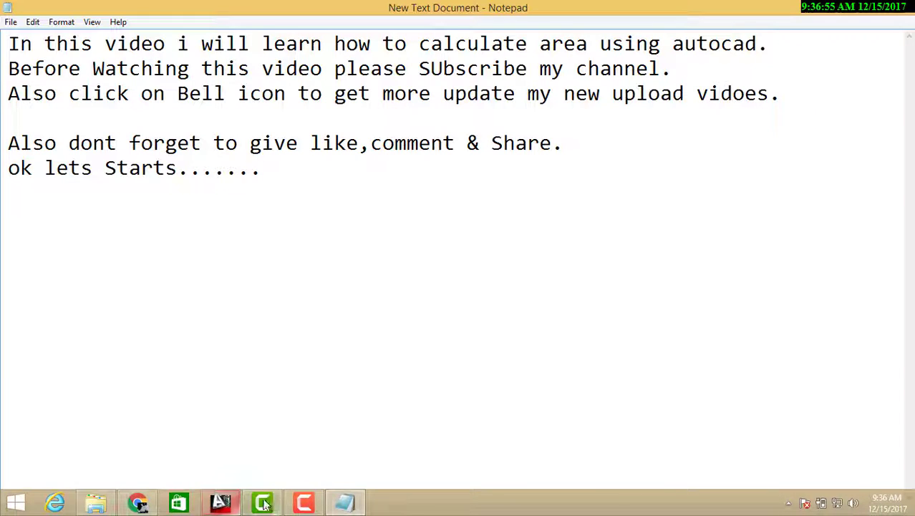
left_click(222, 503)
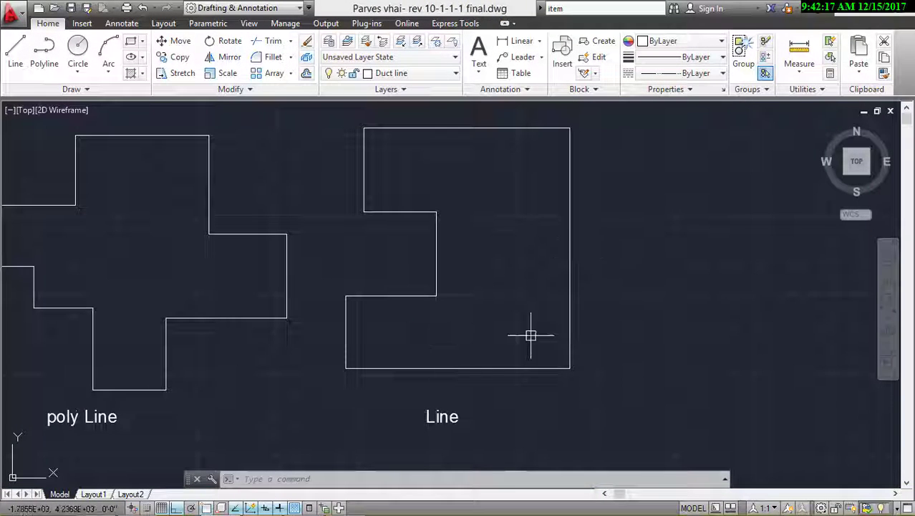
left_click(454, 368)
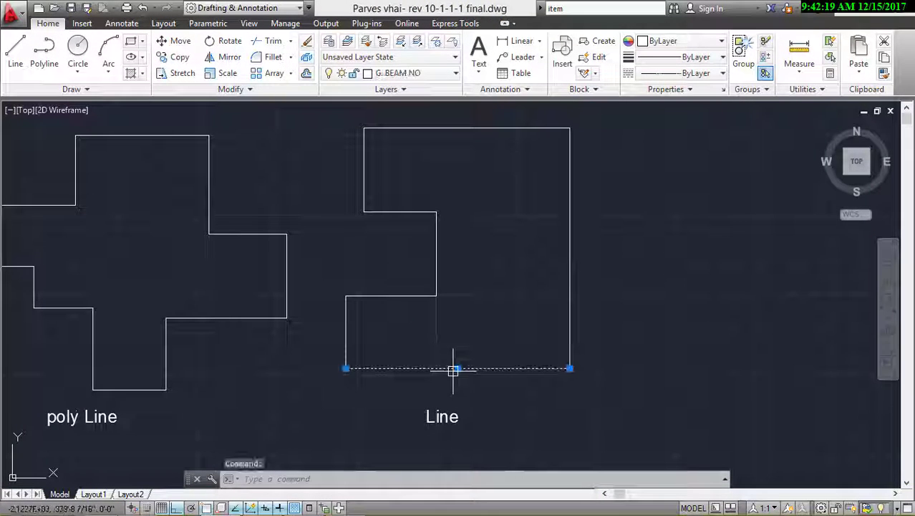
left_click(390, 295)
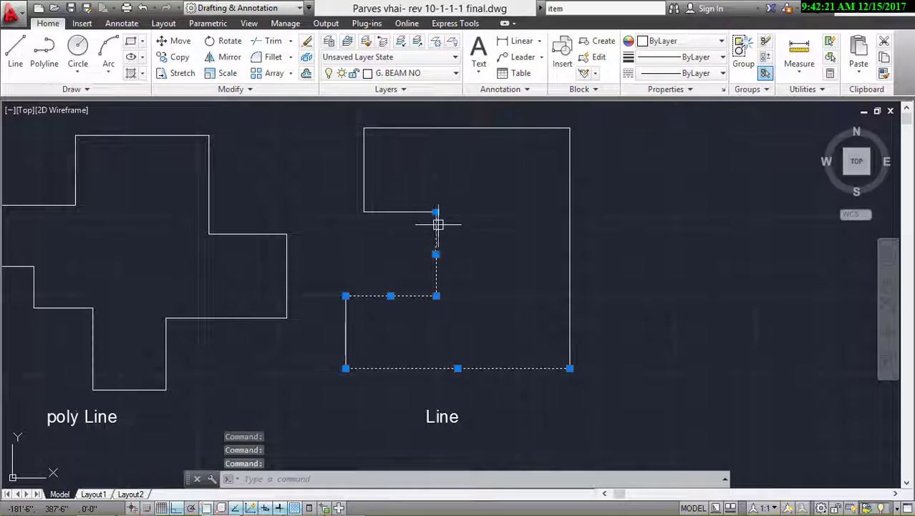
left_click(410, 212)
left_click(434, 256)
key("Escape")
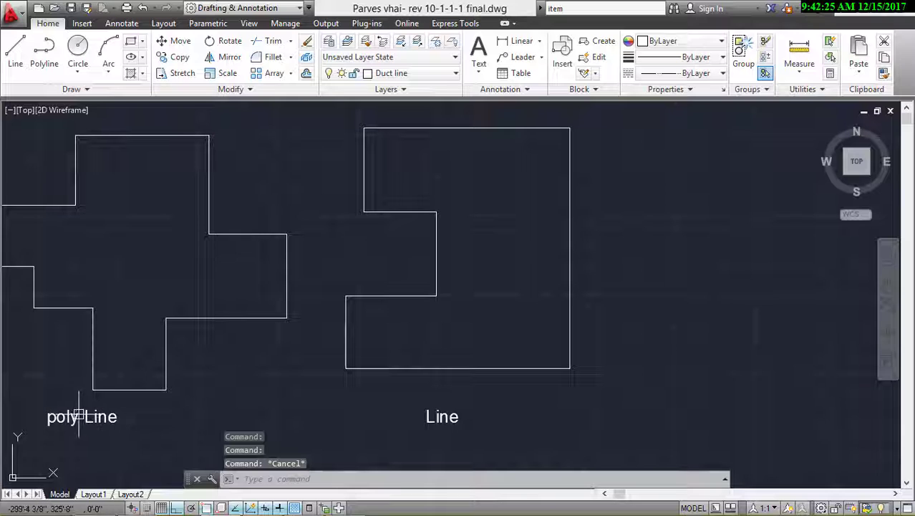
left_click(92, 378)
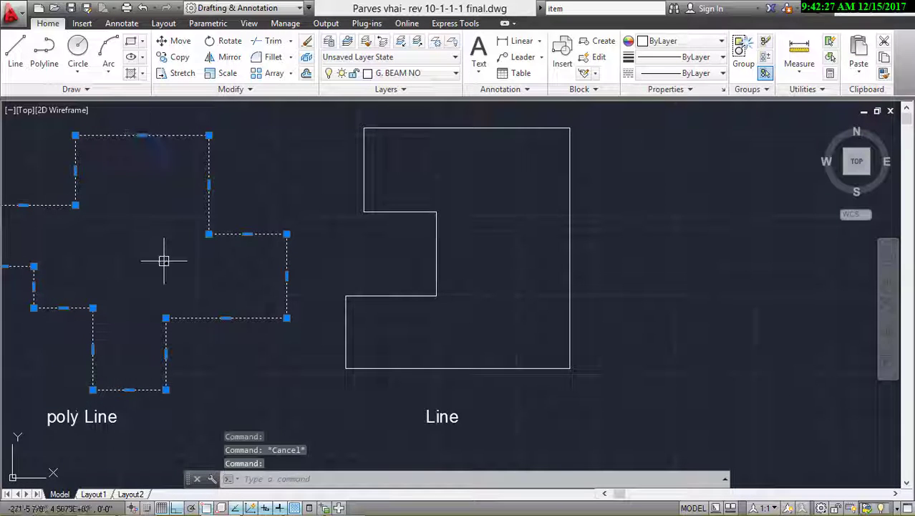
middle_click_drag(197, 252, 306, 252)
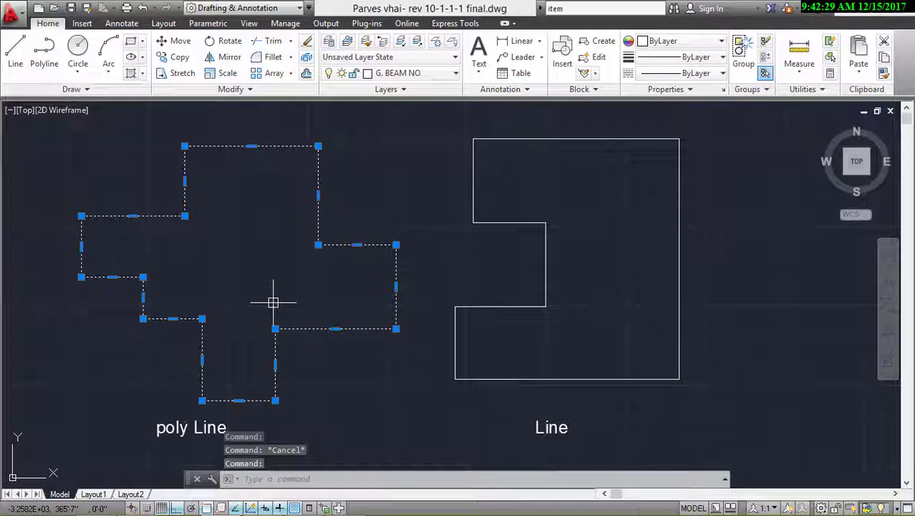
key("Escape")
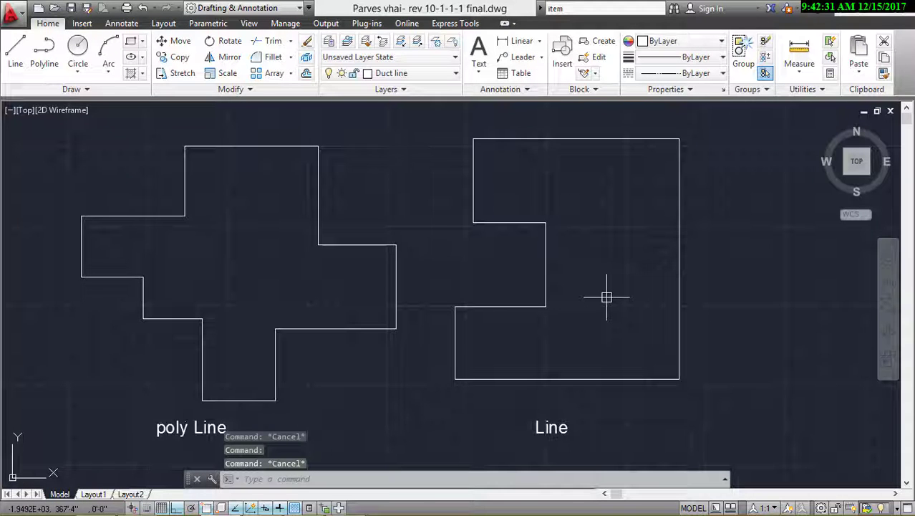
- Measure the Line shape's area corner by corner: 690792.90 sq in (4797.1729 sq ft), perimeter 351'-5 3/16"
type("are")
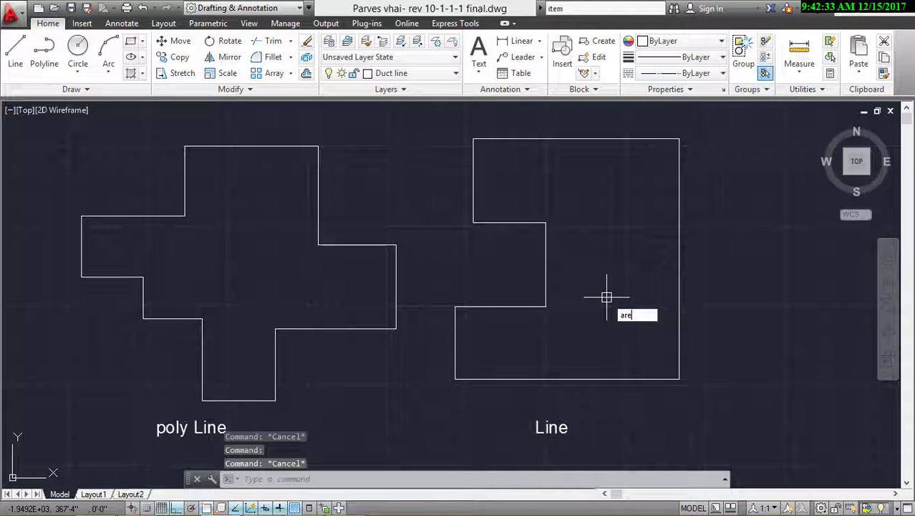
type("a")
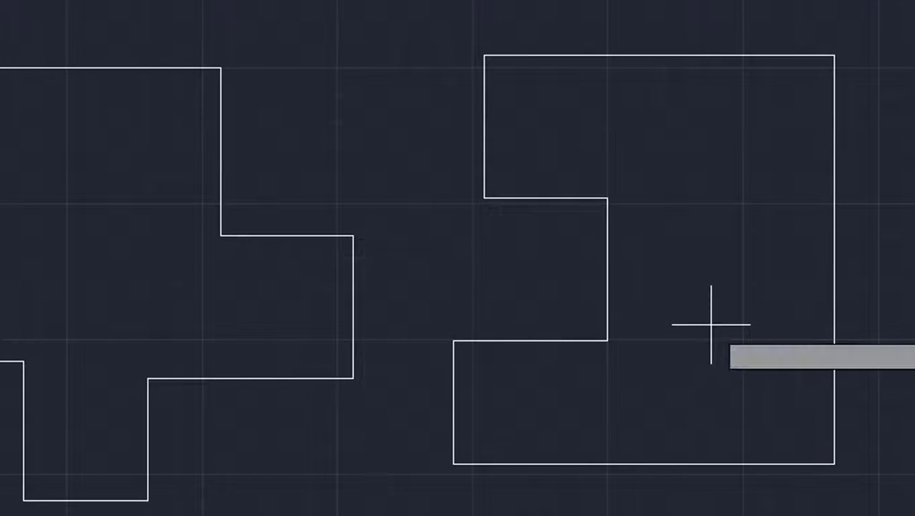
key("Return")
left_click(608, 340)
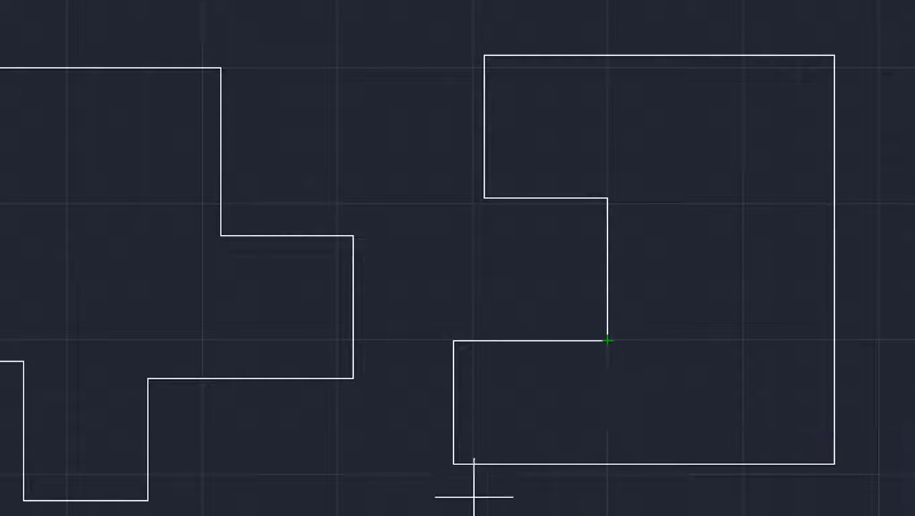
left_click(454, 463)
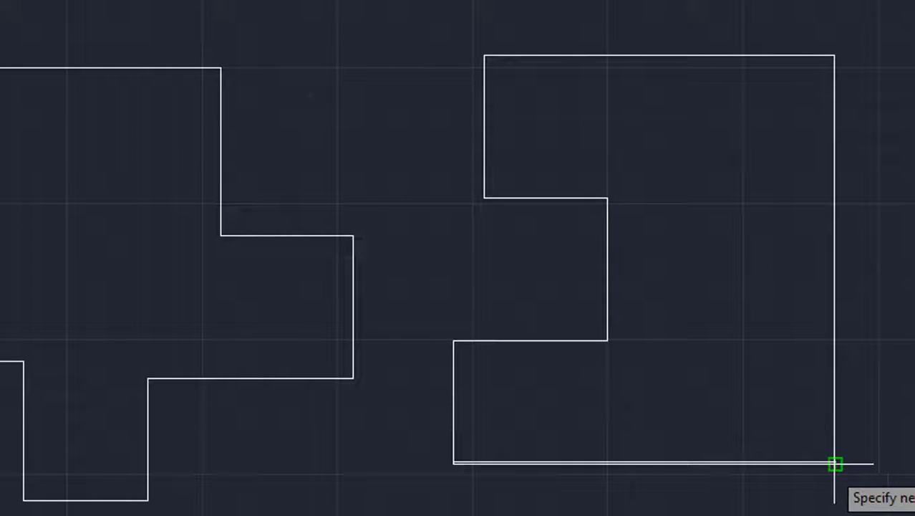
left_click(836, 463)
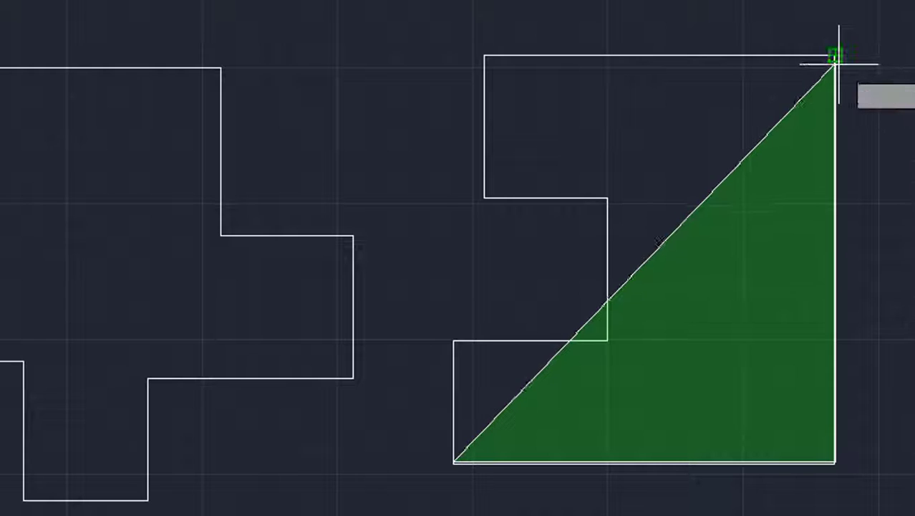
left_click(836, 57)
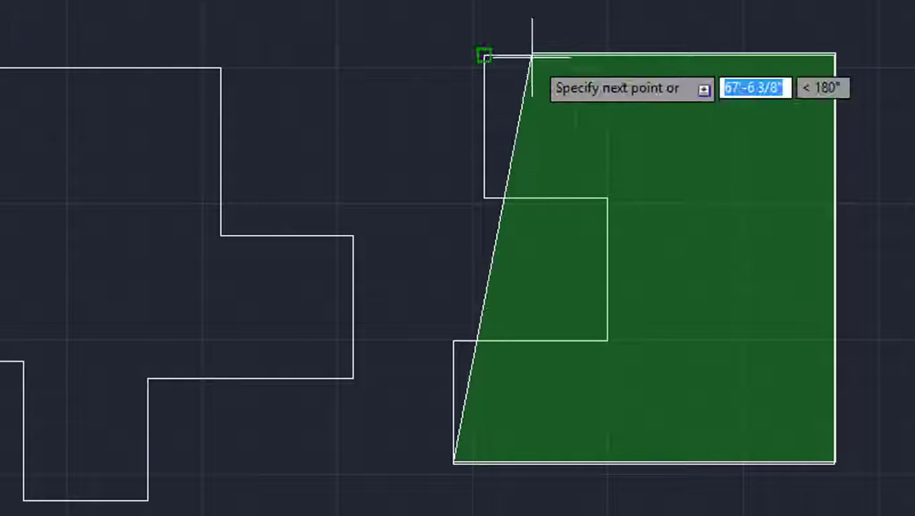
left_click(484, 55)
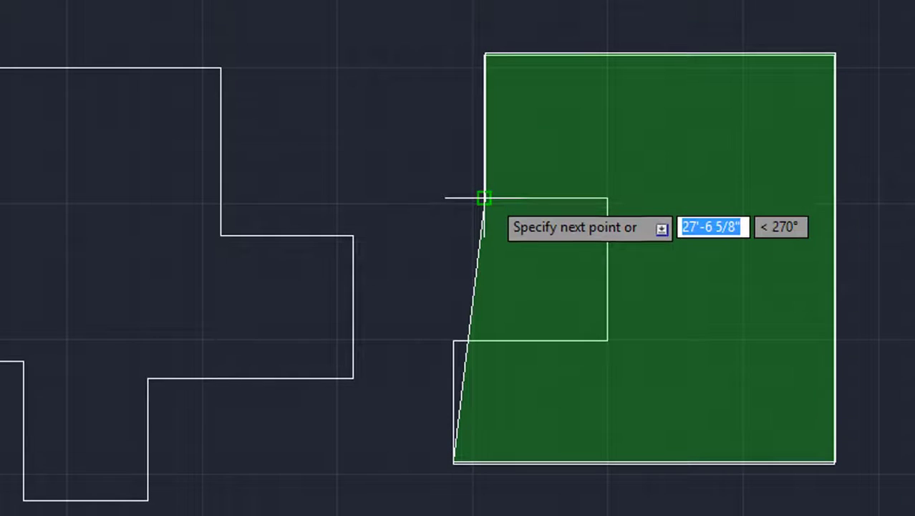
left_click(485, 198)
left_click(608, 197)
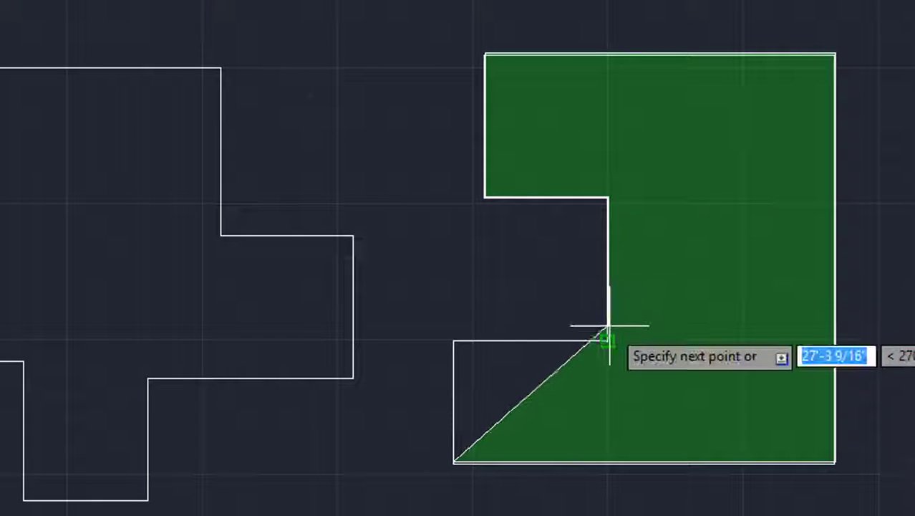
left_click(607, 339)
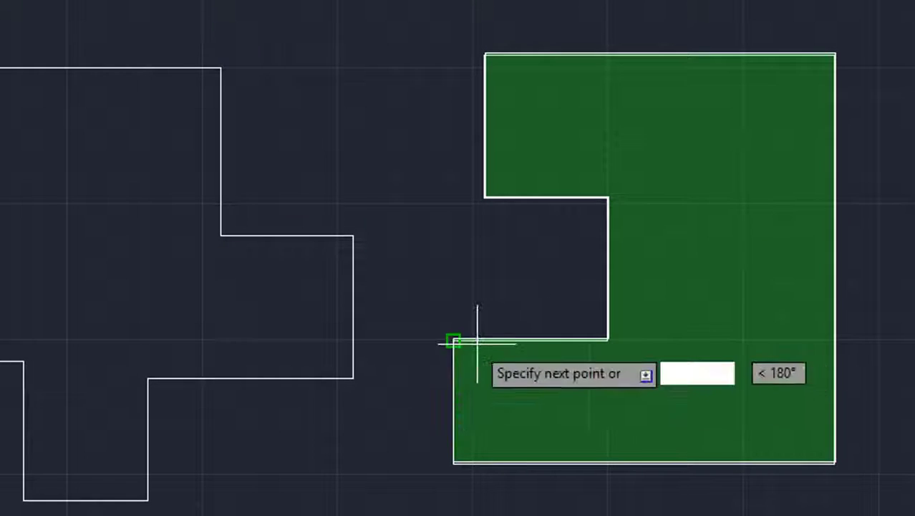
left_click(453, 340)
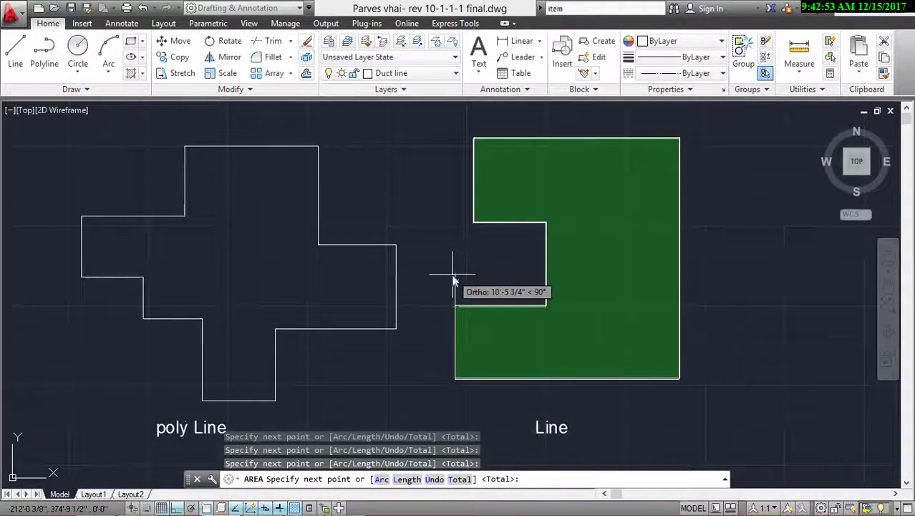
right_click(453, 280)
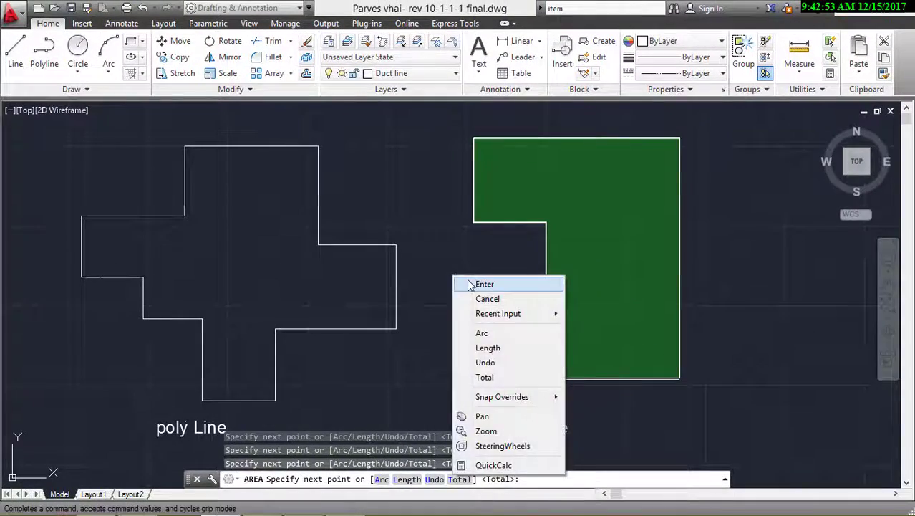
left_click(474, 283)
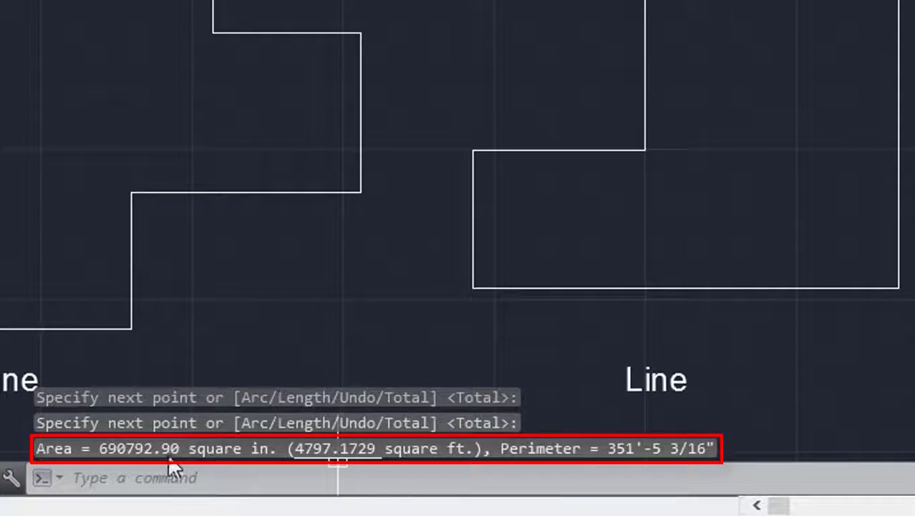
- Cancel a stray selection window and undo an accidental view shift
left_click(259, 270)
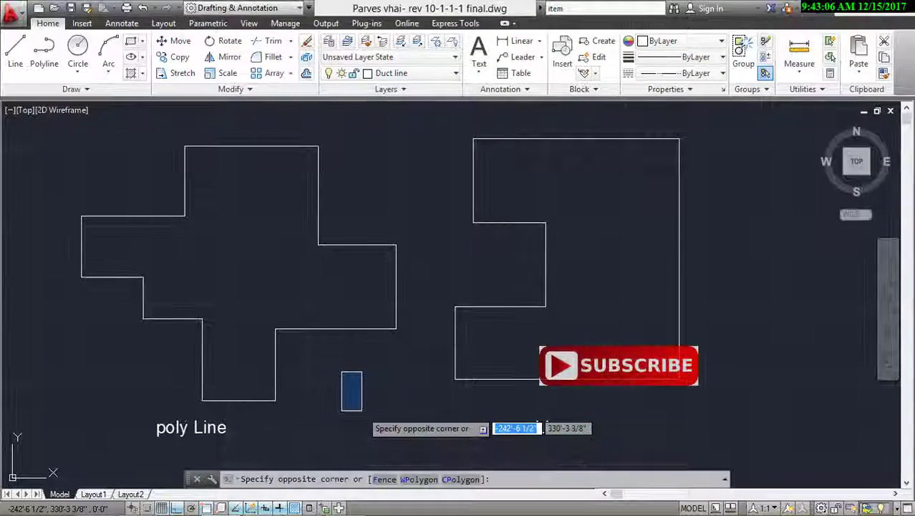
key("Escape")
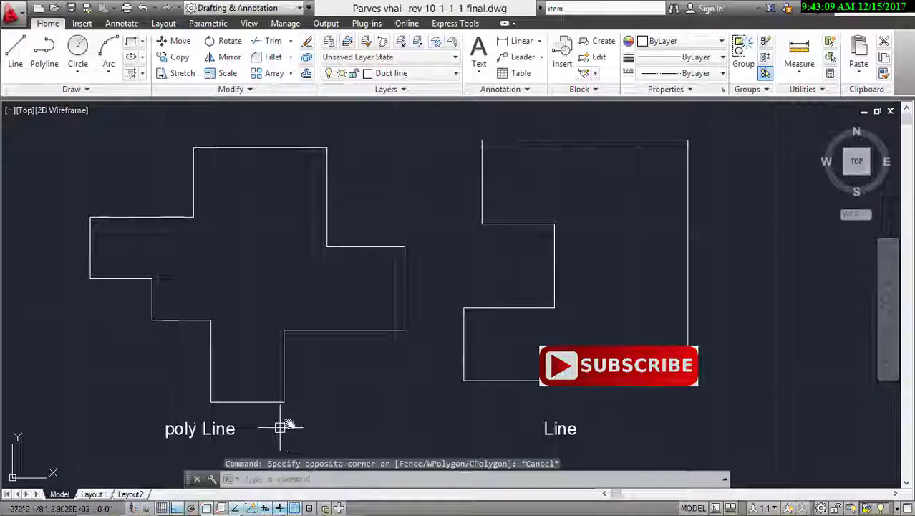
middle_click_drag(282, 423, 313, 387)
key("ctrl+z")
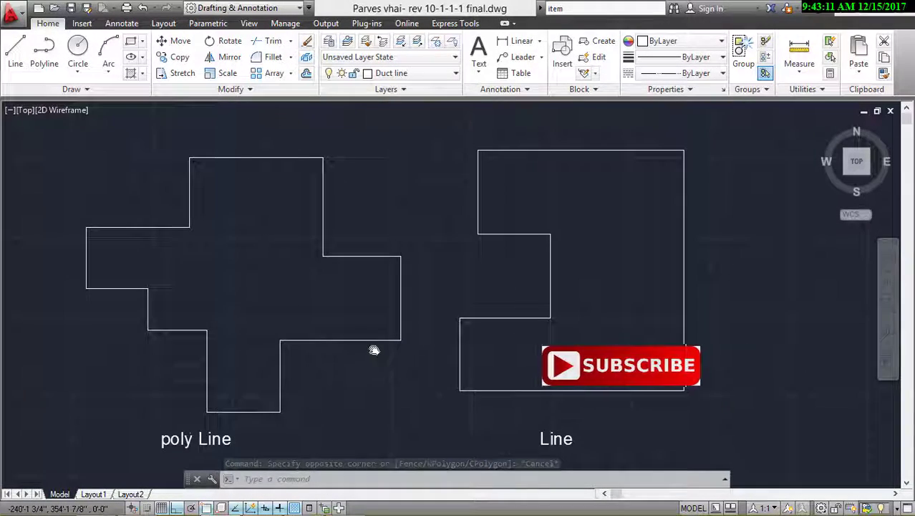
type("LI")
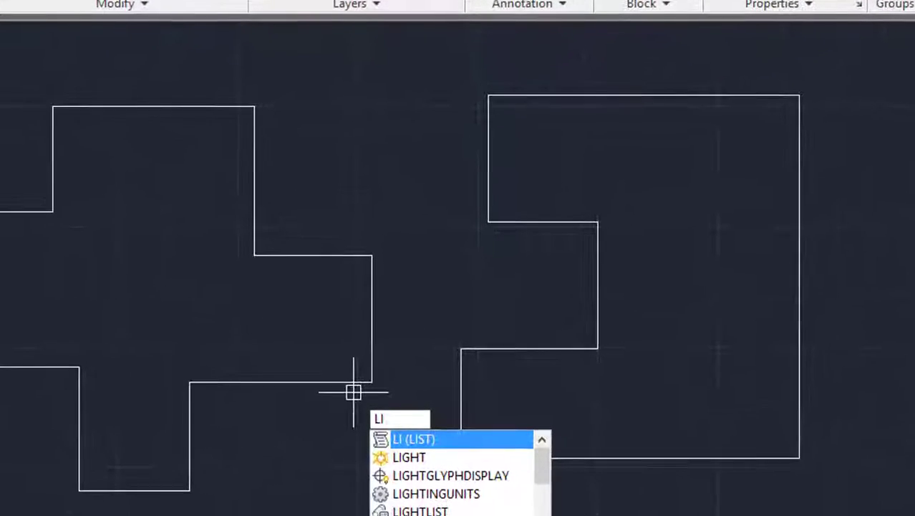
key("Return")
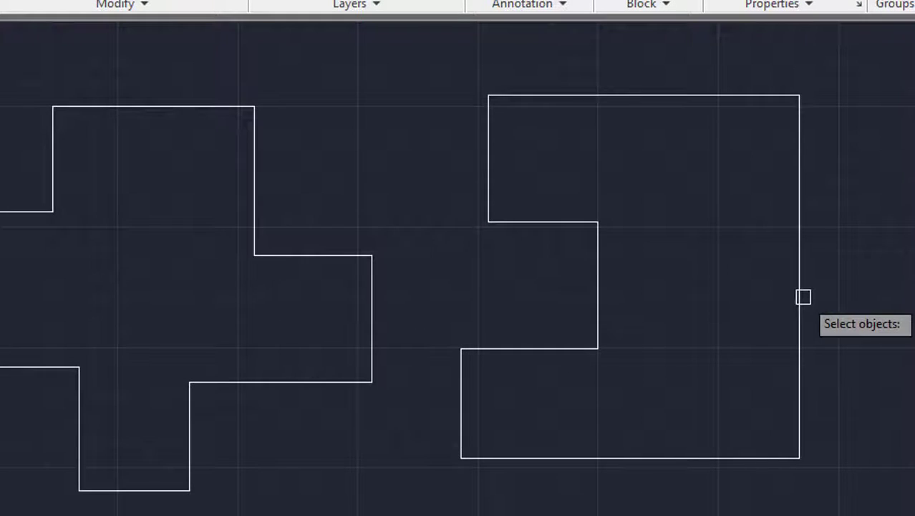
left_click(801, 295)
key("Return")
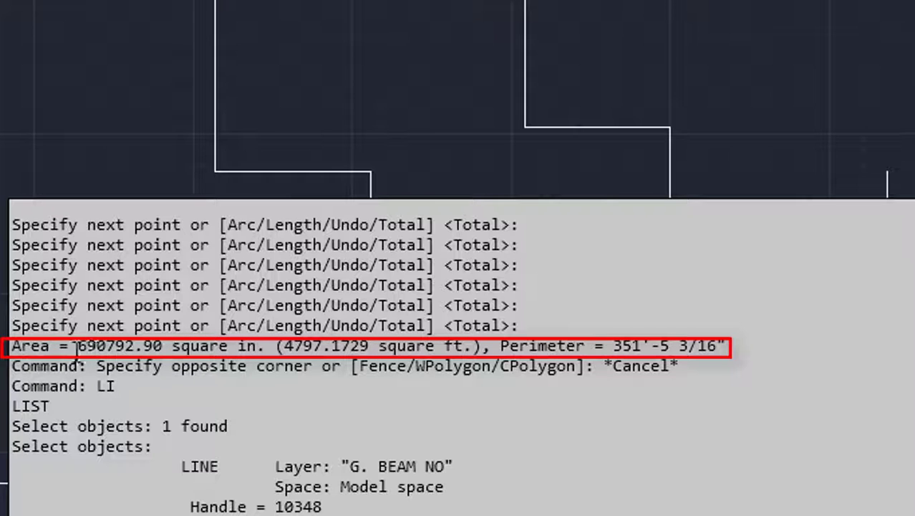
left_click_drag(108, 346, 551, 346)
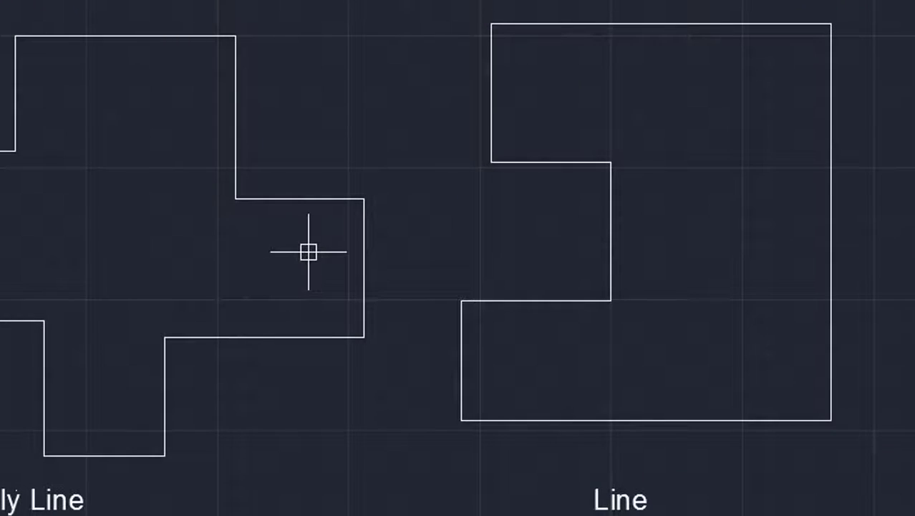
- List the cross-shaped polyline, reading area 677437.35 sq in (4704.4261 sq ft) and length 372'-7 1/8", then close the report
type("x")
key("Return")
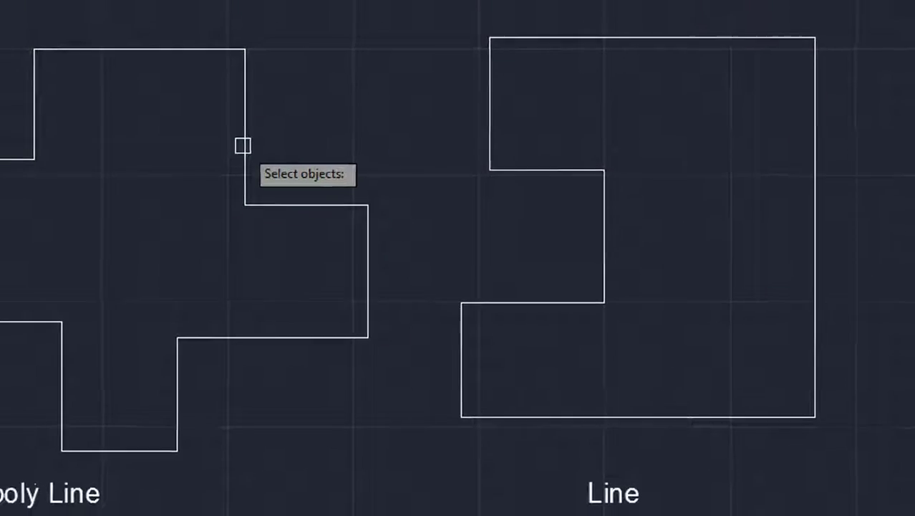
left_click(308, 207)
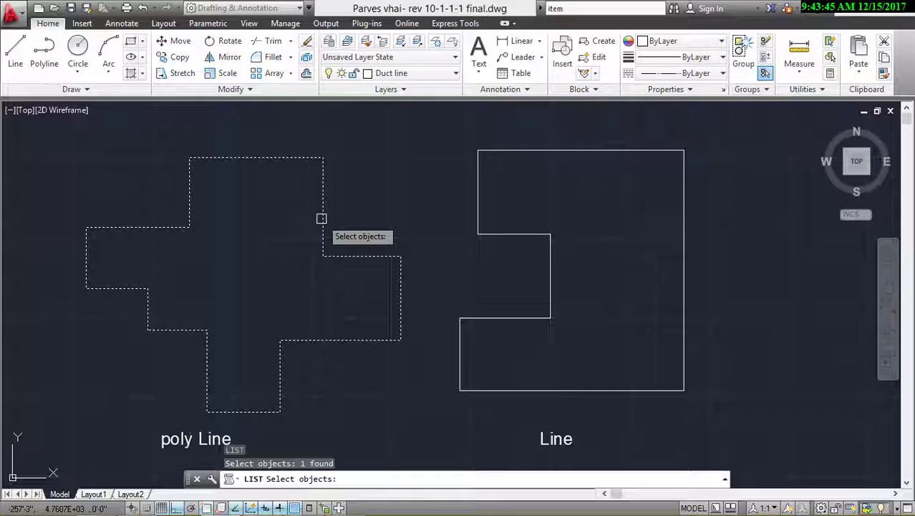
key("Return")
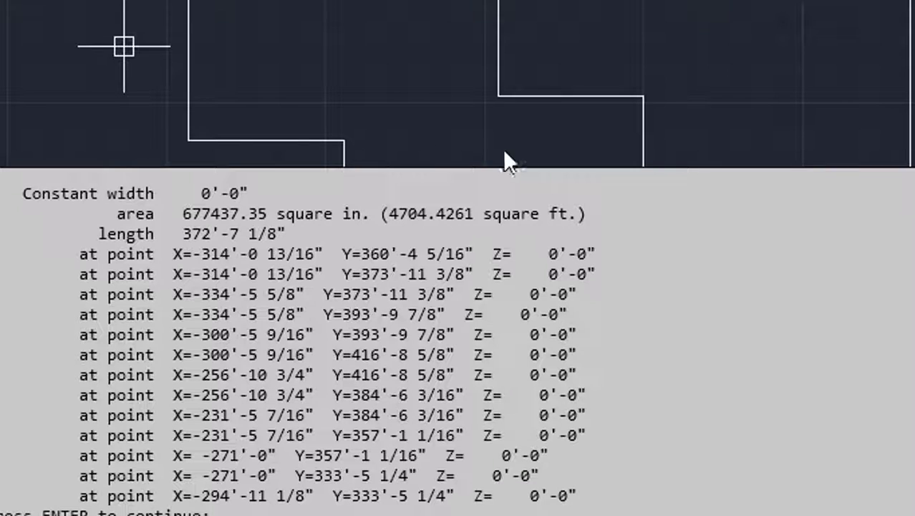
left_click(381, 91)
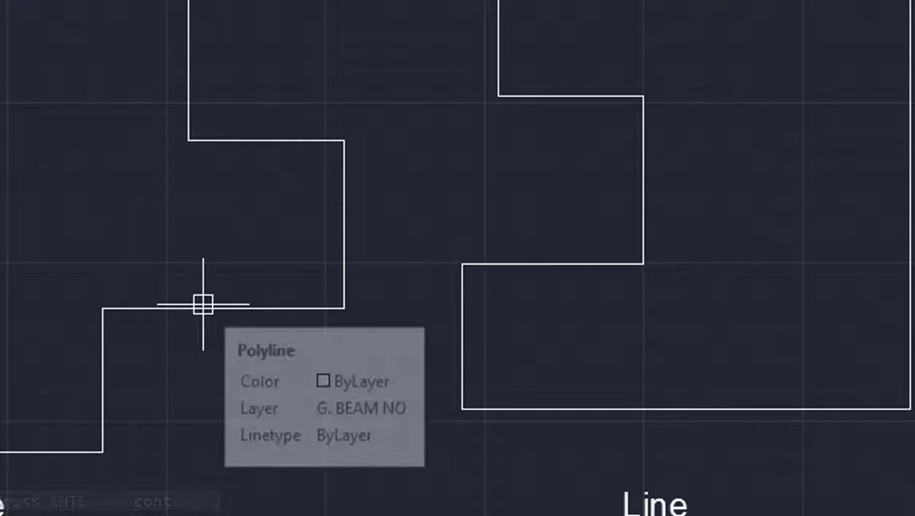
- Start an AREA measurement and pick the cross's corners around its top and left arms
type("ar")
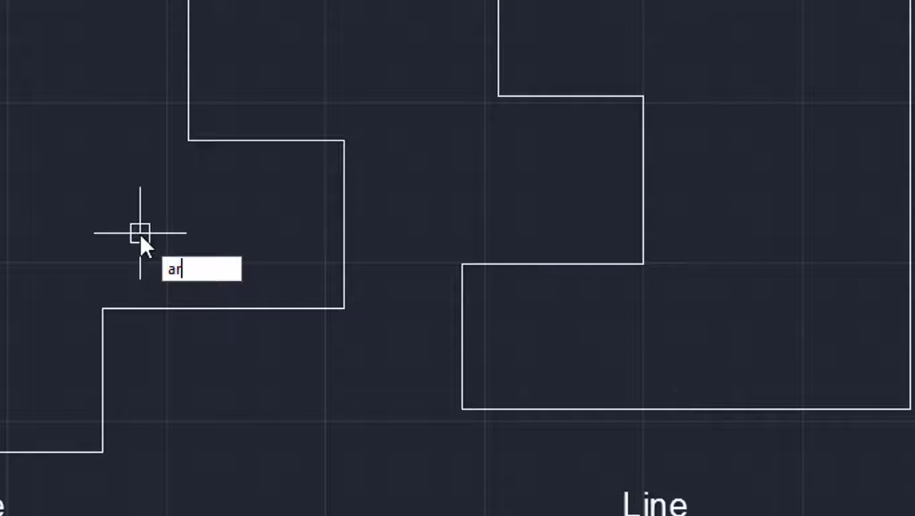
type("ea")
key("Return")
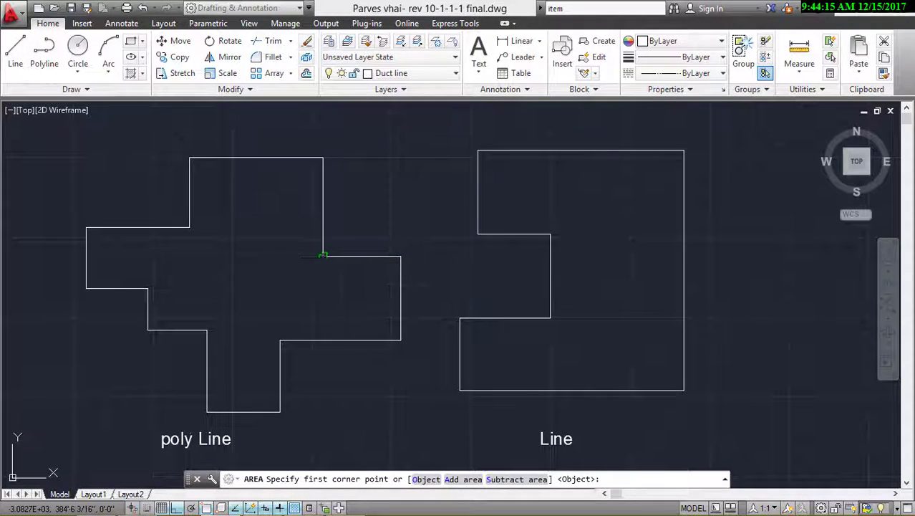
left_click(323, 256)
left_click(323, 157)
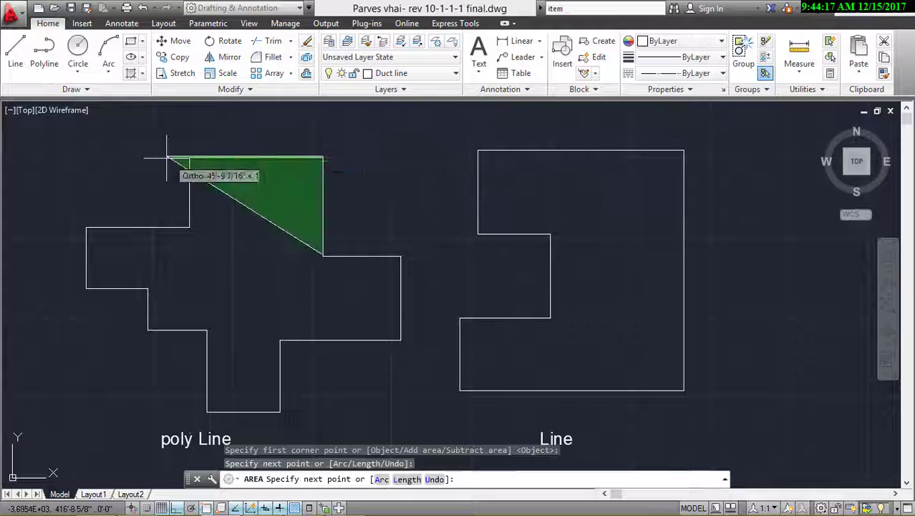
left_click(190, 157)
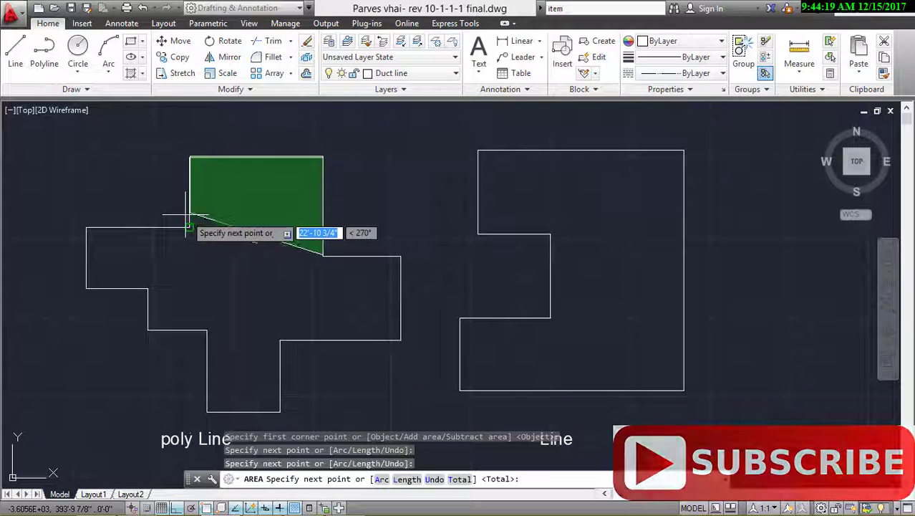
left_click(190, 229)
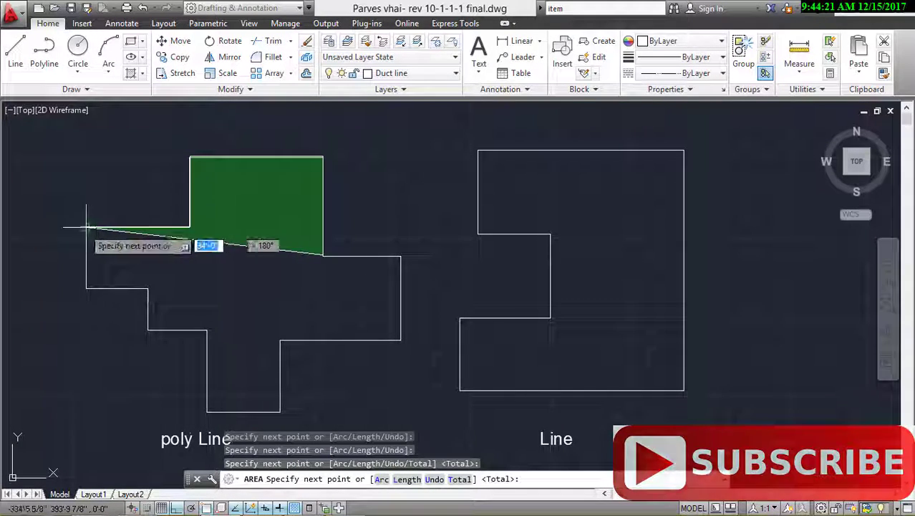
left_click(85, 229)
left_click(86, 288)
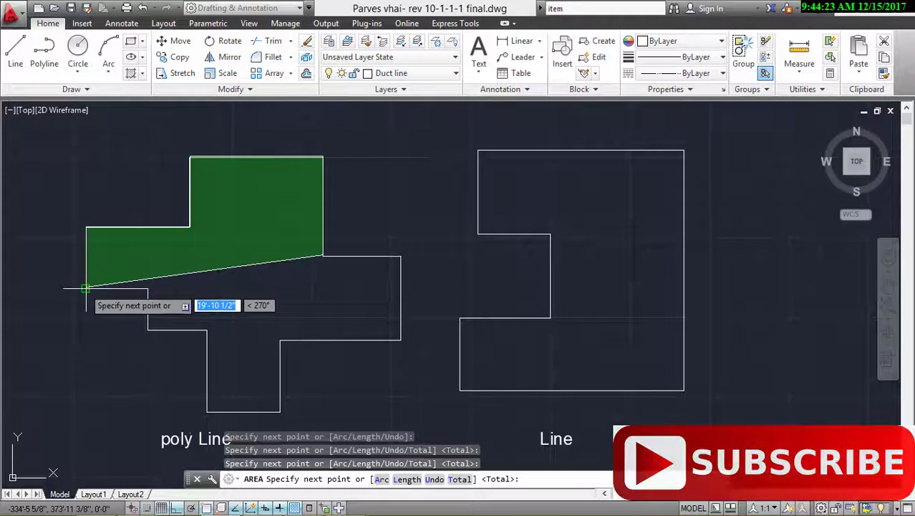
- Pick the corners around the bottom and right arms, giving 677437.35 sq in and perimeter 372'-7 1/8"
left_click(149, 289)
left_click(148, 331)
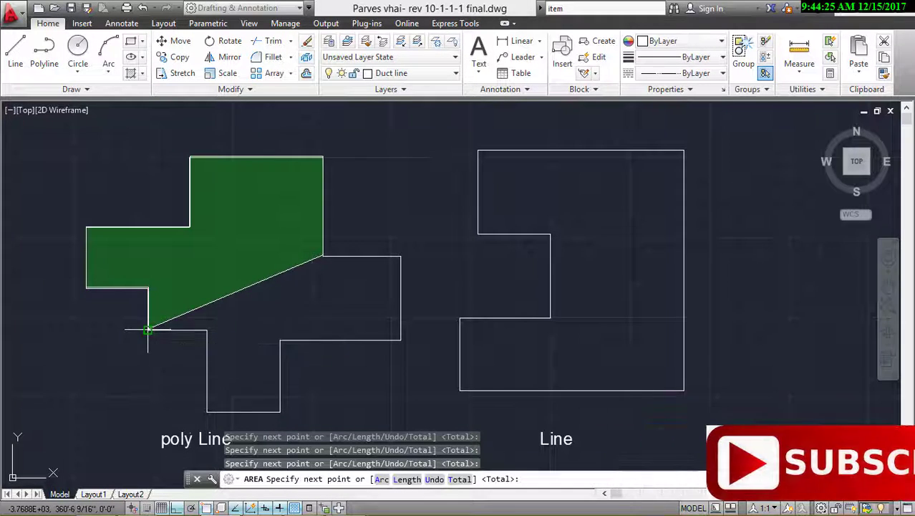
left_click(207, 330)
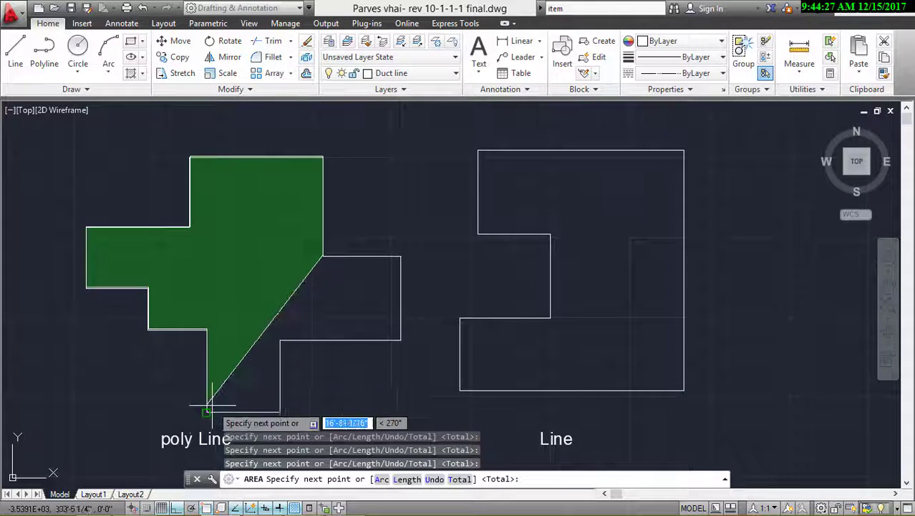
left_click(206, 412)
left_click(280, 411)
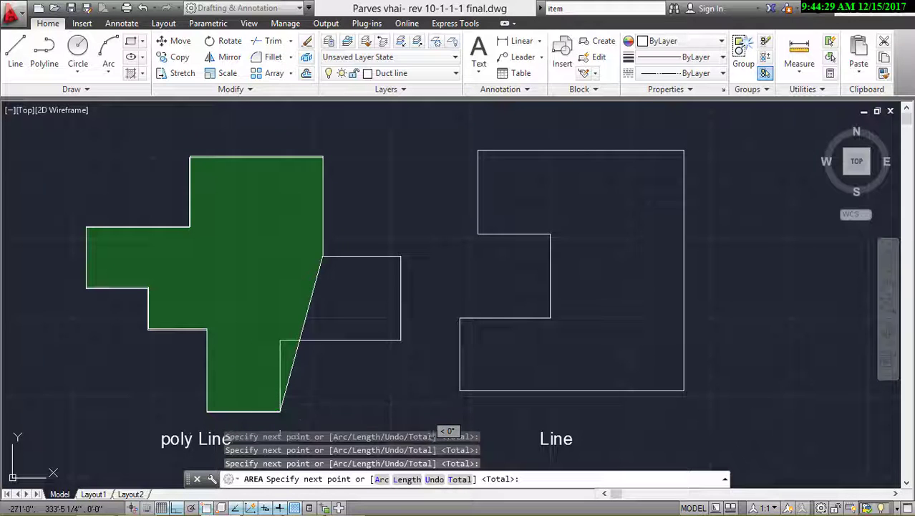
left_click(280, 340)
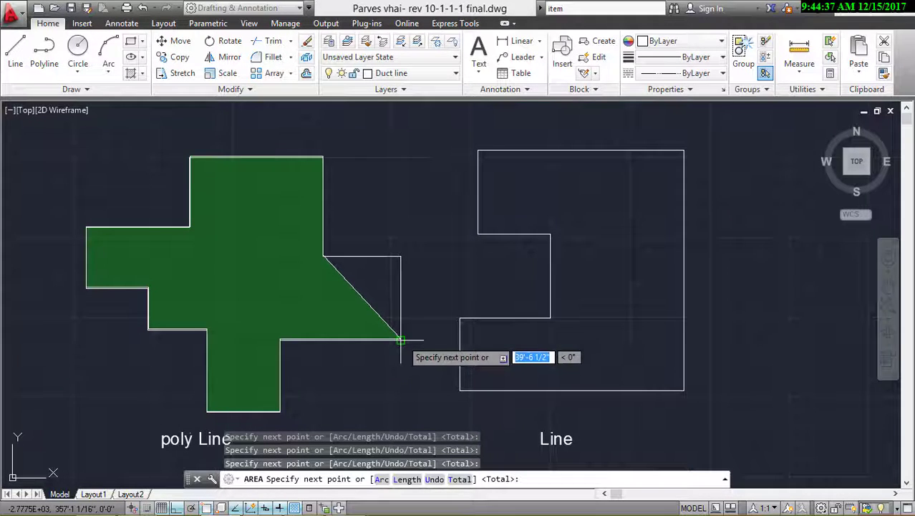
left_click(398, 337)
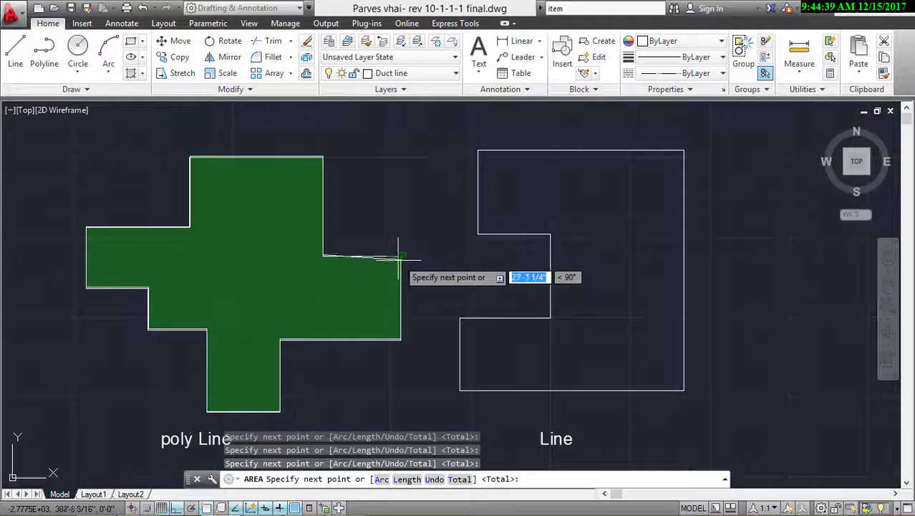
left_click(399, 257)
right_click(329, 299)
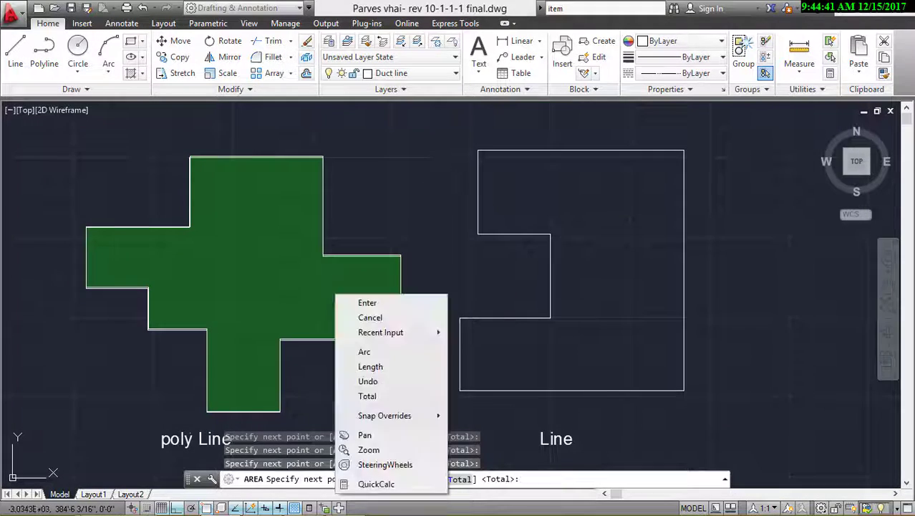
left_click(345, 301)
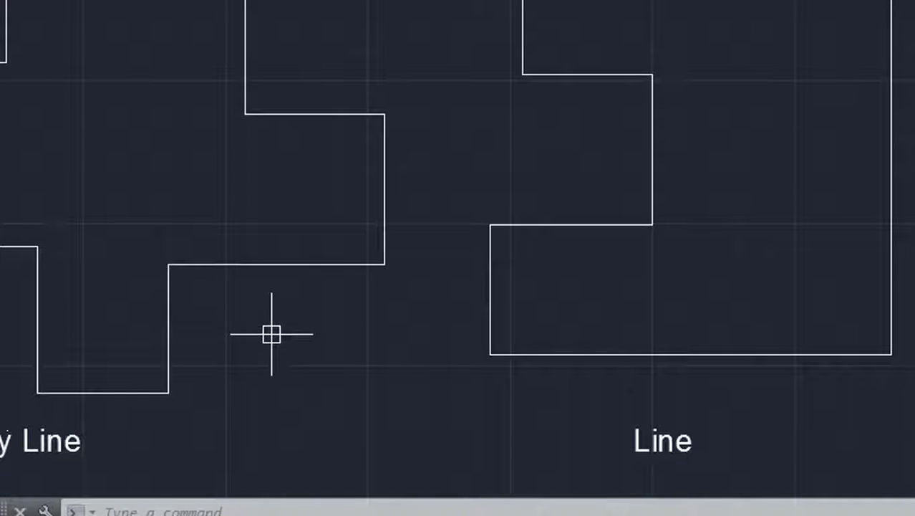
type("L")
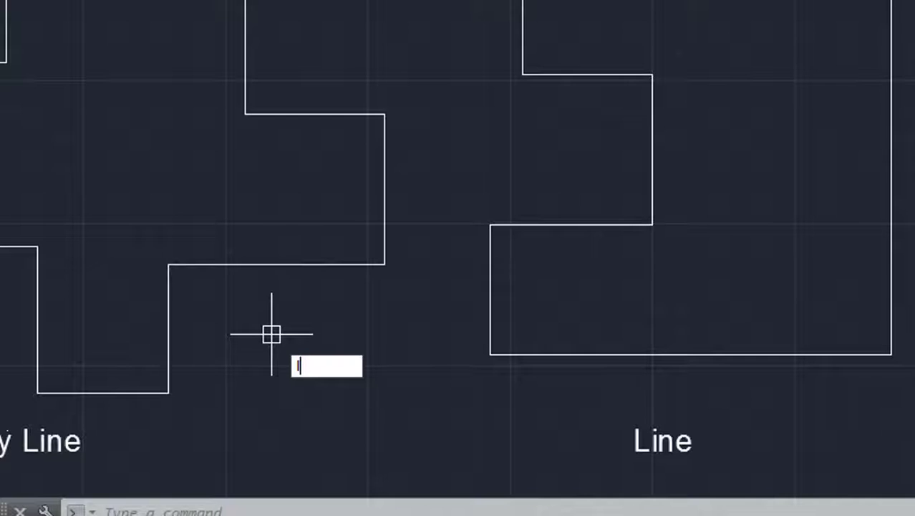
type("I")
key("Return")
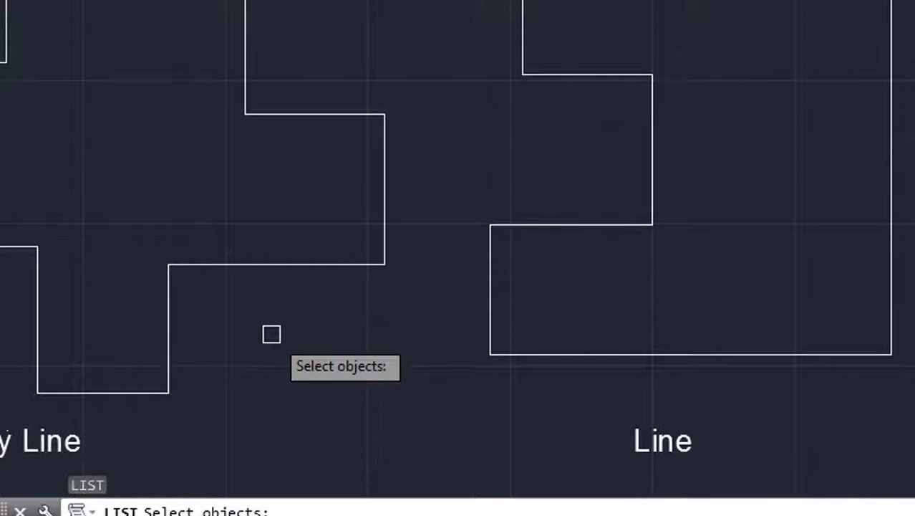
type("o")
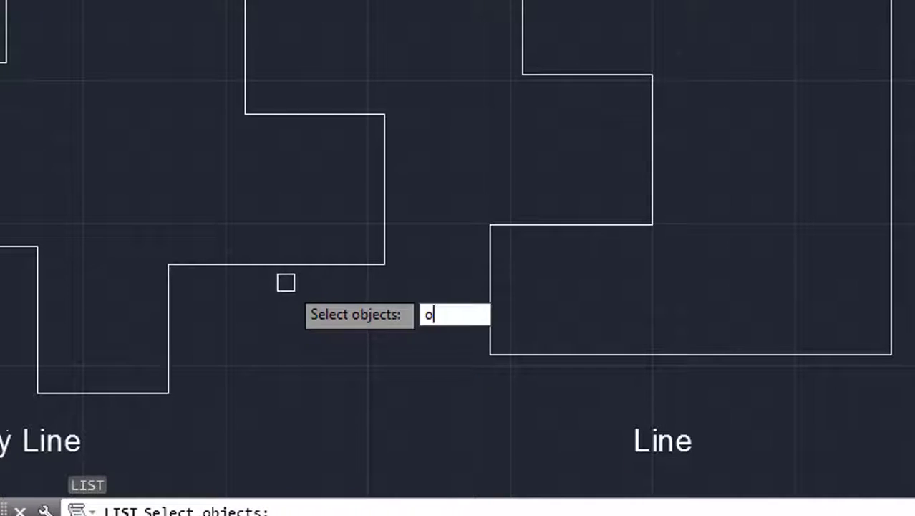
key("Return")
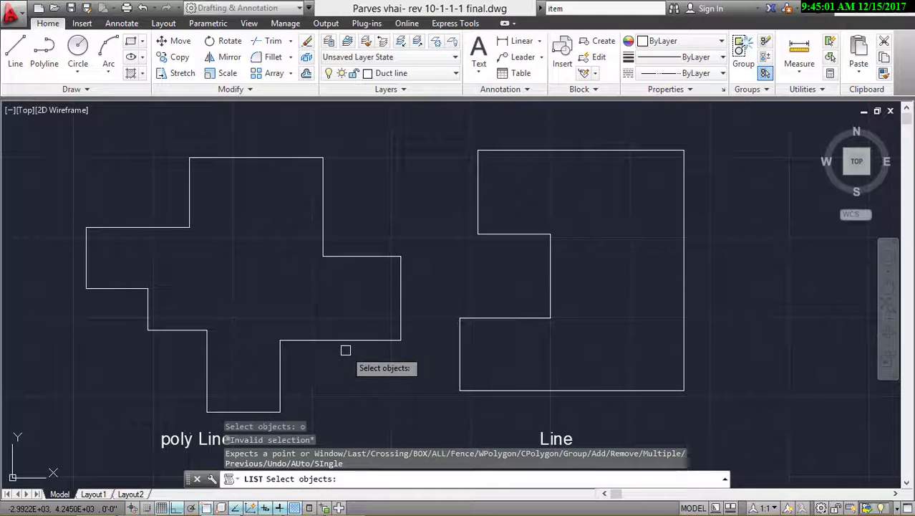
key("Escape")
type("AREA")
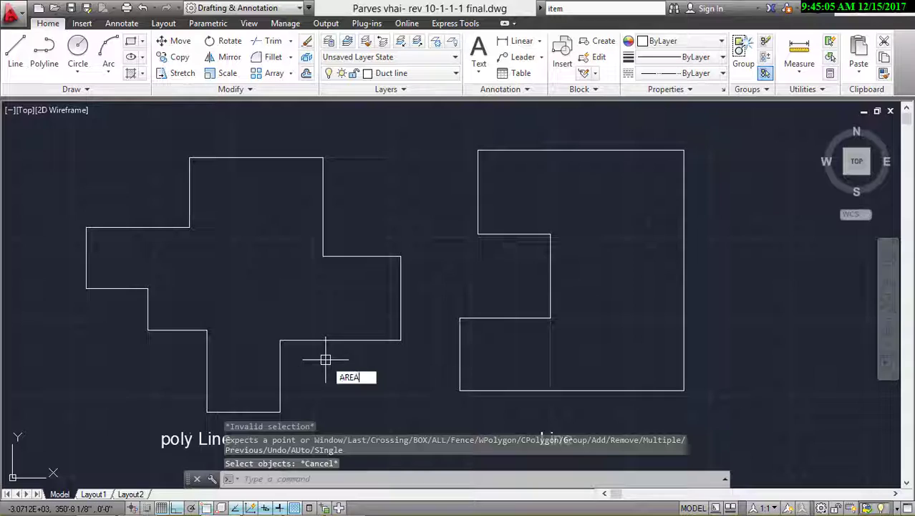
- Measure the cross-shaped polyline with AREA's Object option: 677437.35 sq in (4704.4261 sq ft), length 372'-7 1/8"
key("Return")
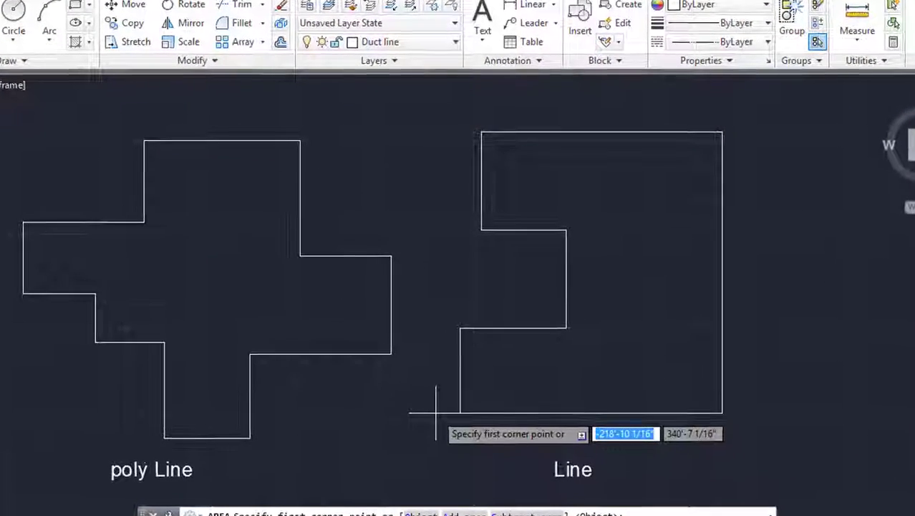
type("o")
key("Return")
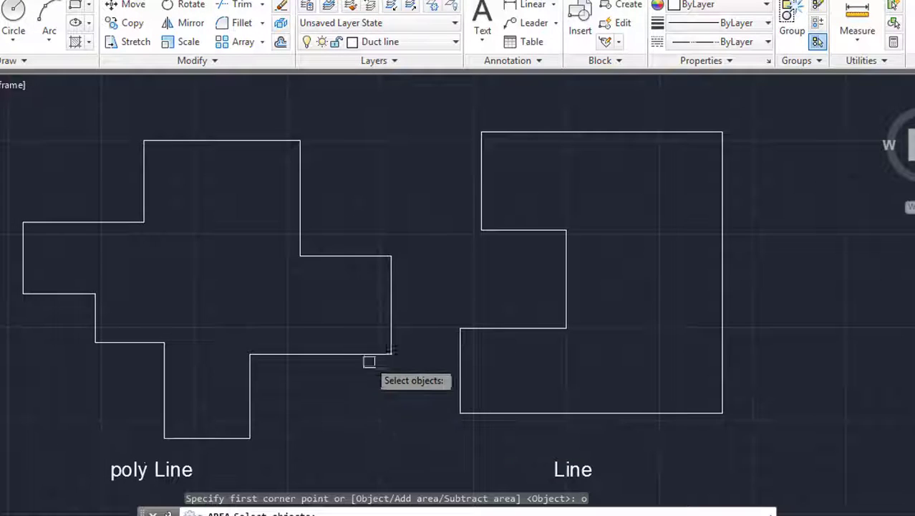
left_click(350, 352)
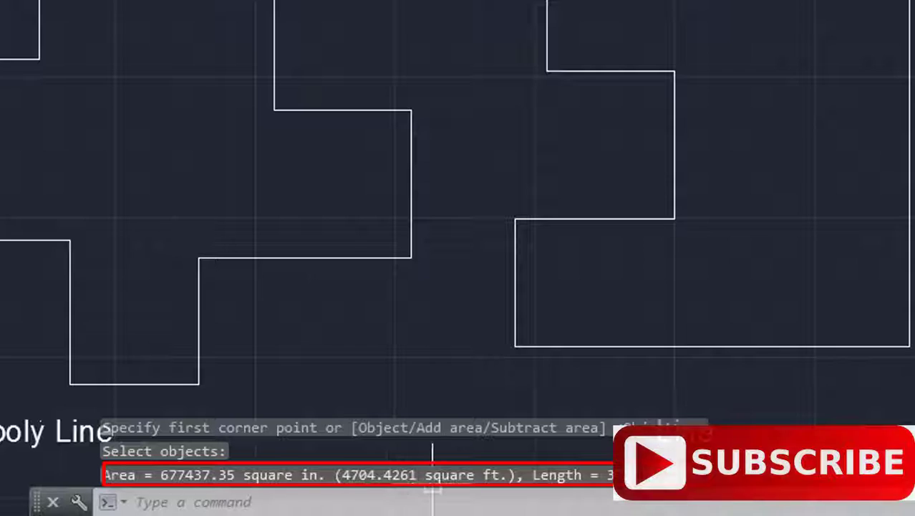
left_click(301, 342)
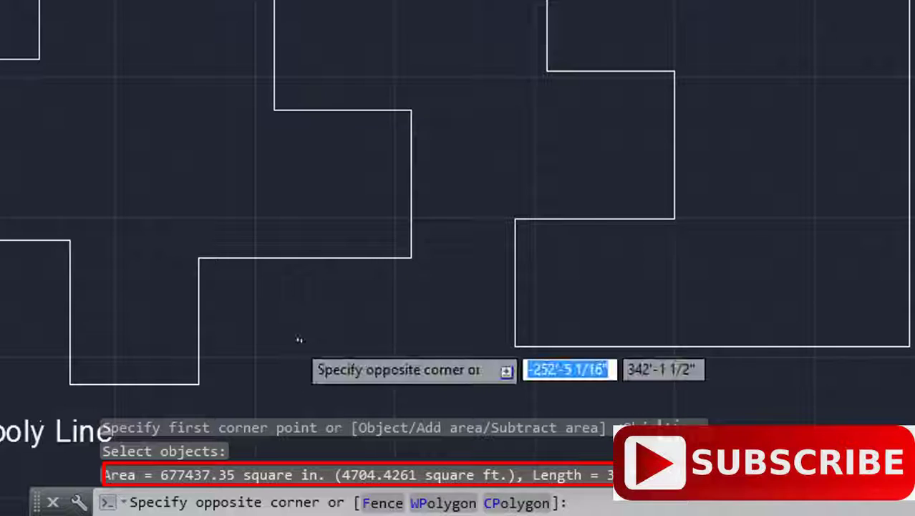
key("Escape")
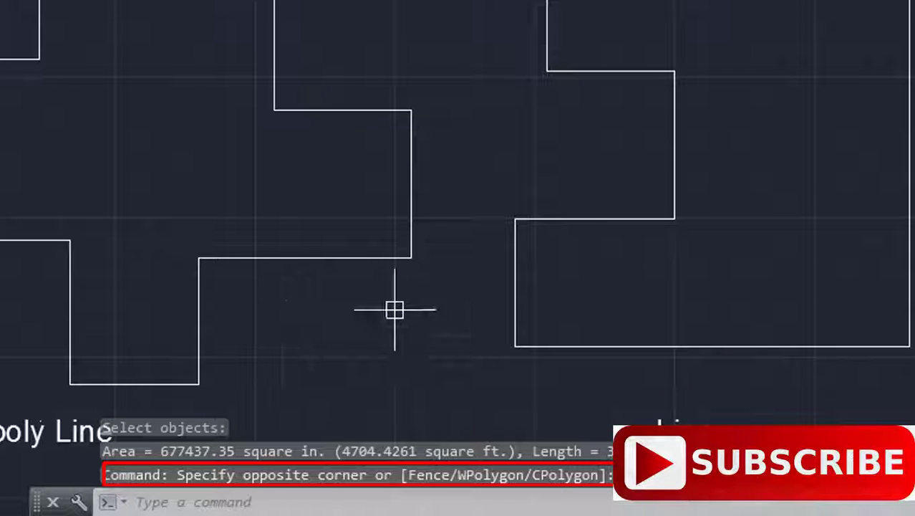
type("ar")
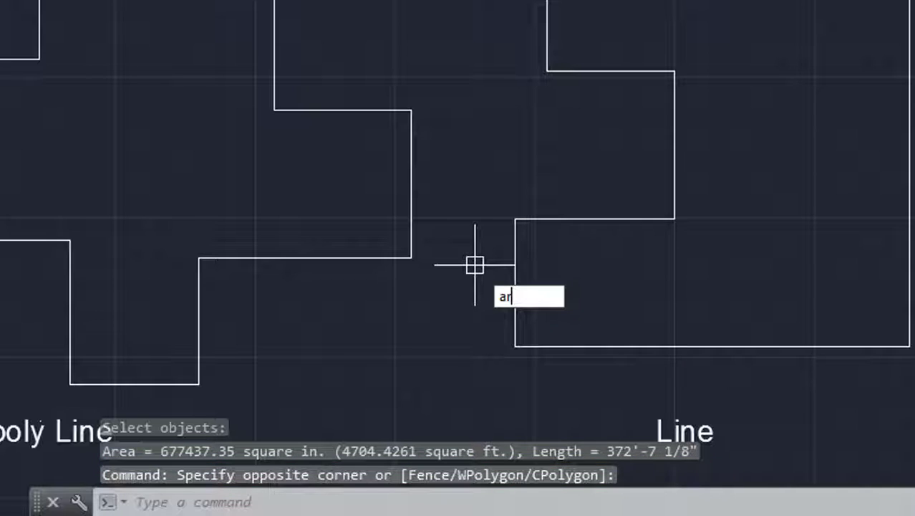
type("e")
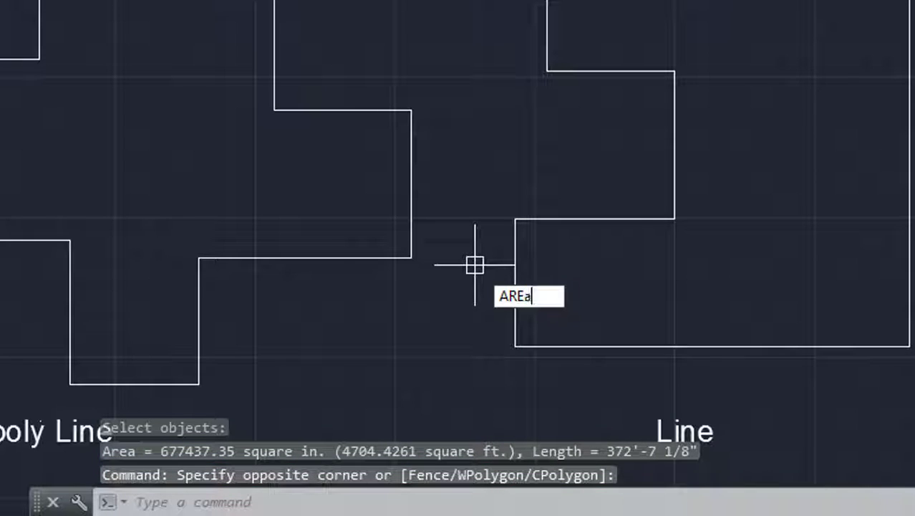